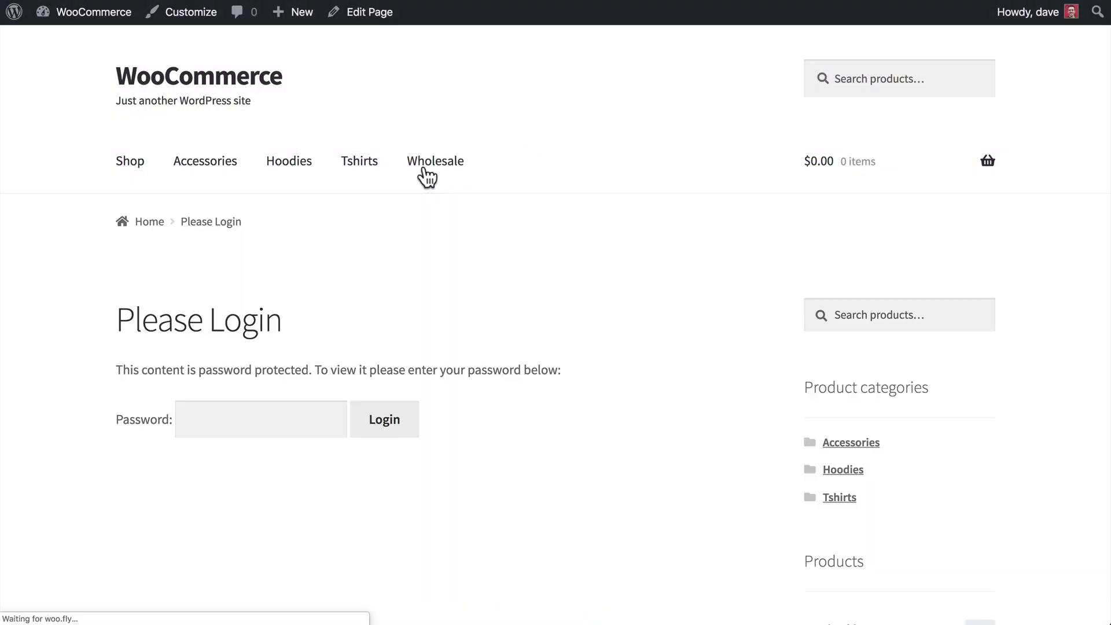
Unlock the Wholesale category on the storefront by entering the category password and logging in.
click(242, 419)
text(wholesale)
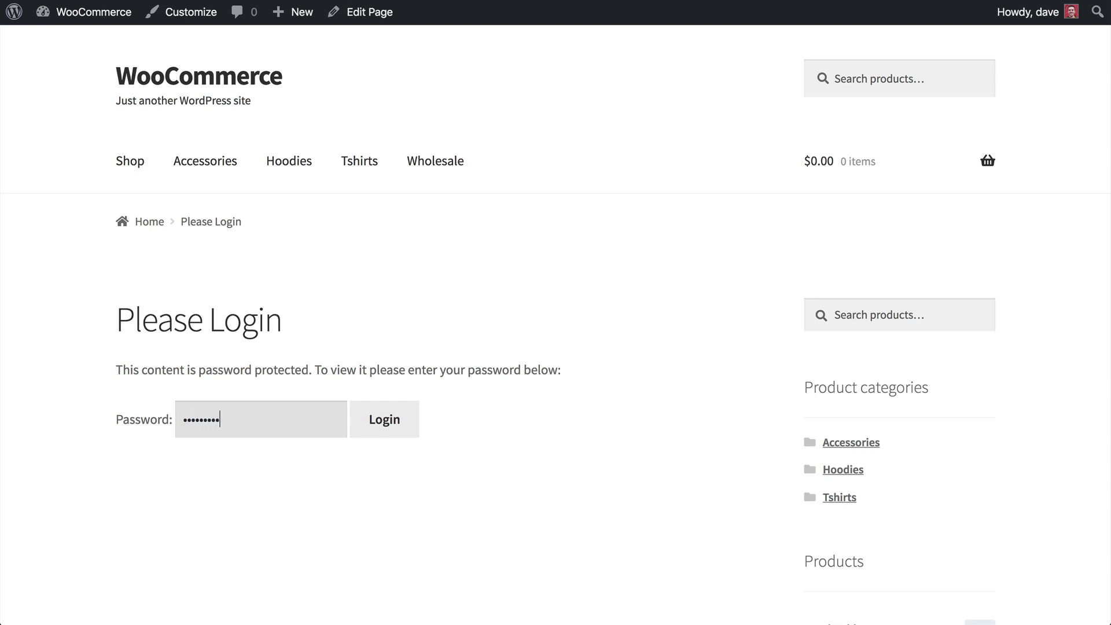
click(386, 419)
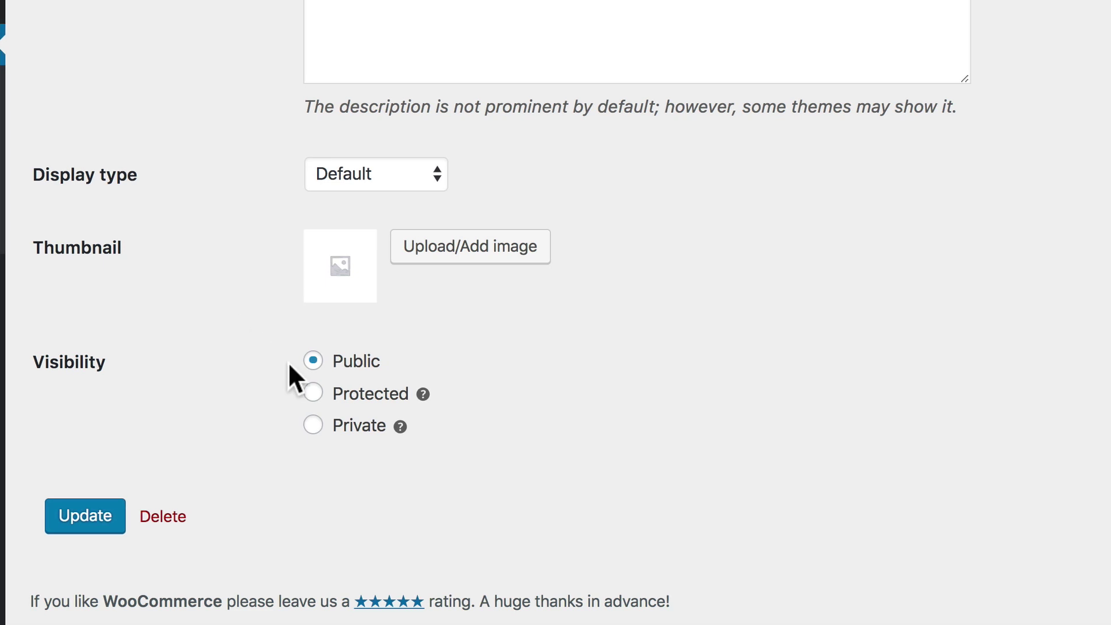
Set the category visibility to Protected, restricted by user role to Wholesale Buyer.
click(313, 394)
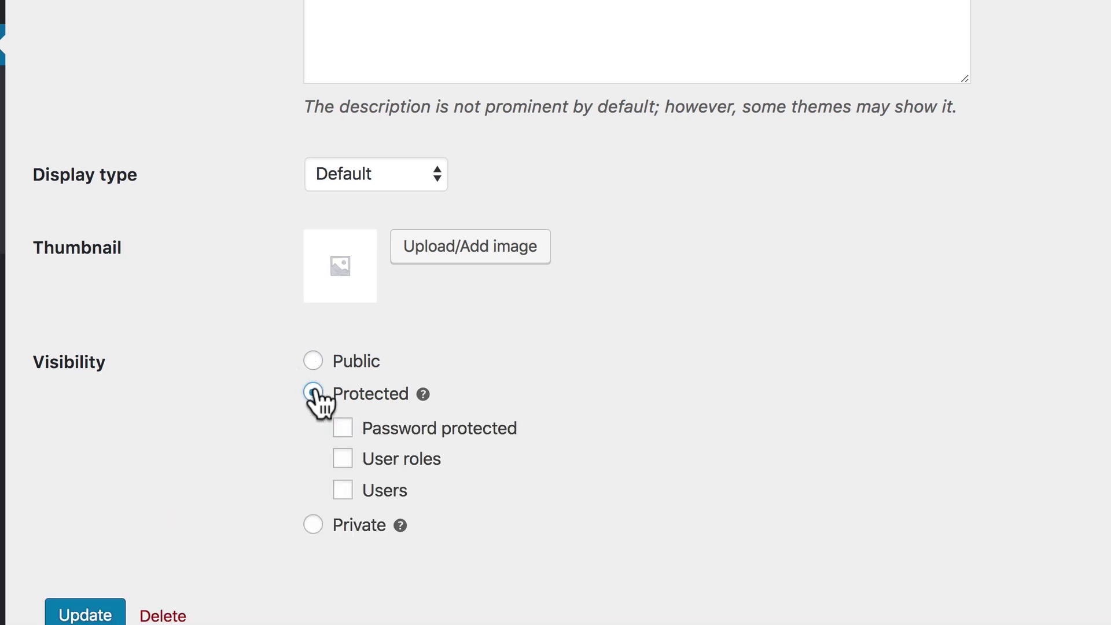
click(343, 458)
scroll(341, 457, down, 2)
click(339, 449)
text(whole)
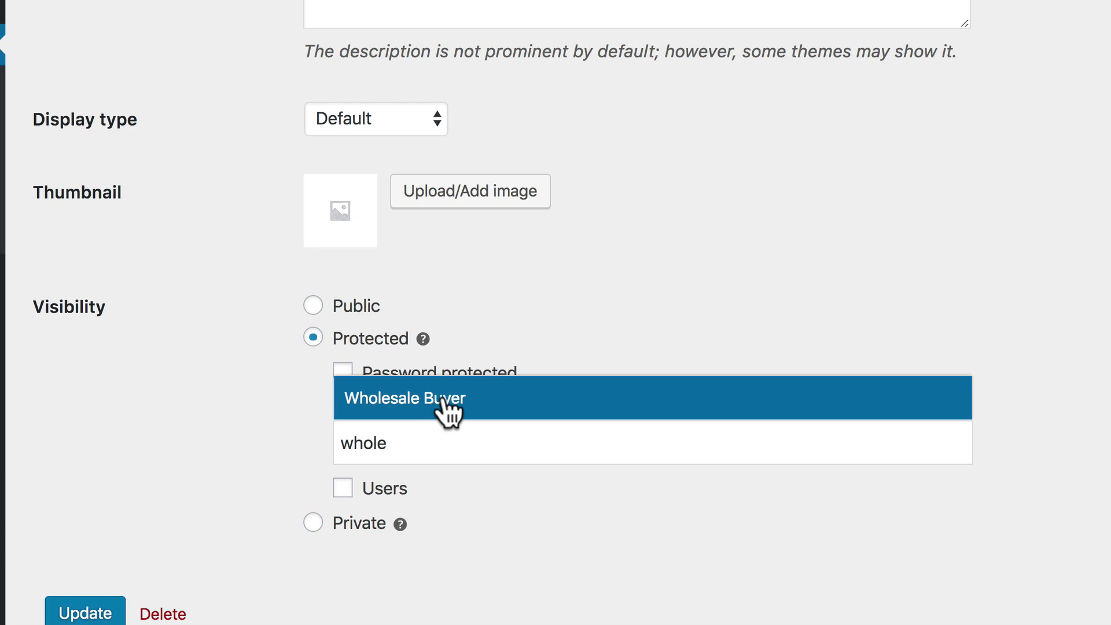
click(443, 395)
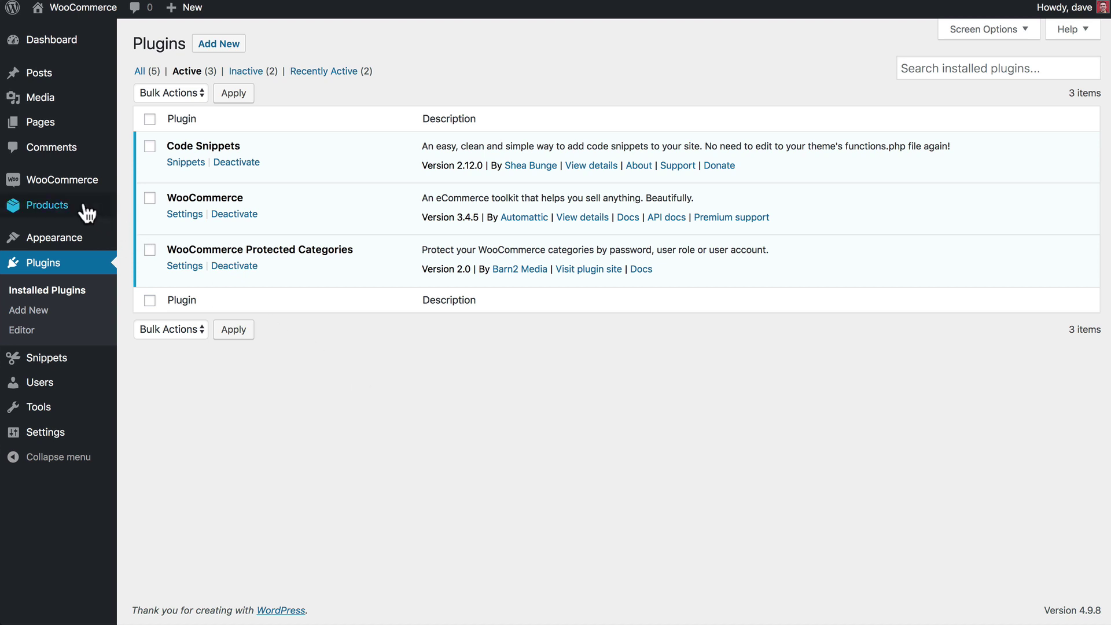
On Product Categories, enter 'Wholesale' as the name and 'wholesale' as the slug.
mouse_move(74, 210)
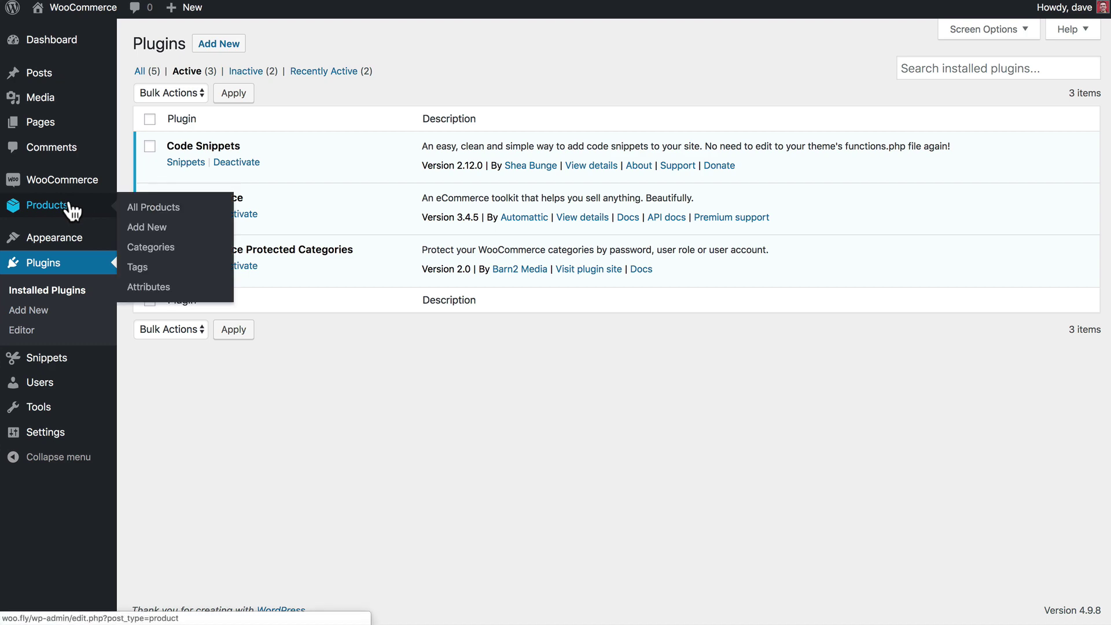
click(186, 250)
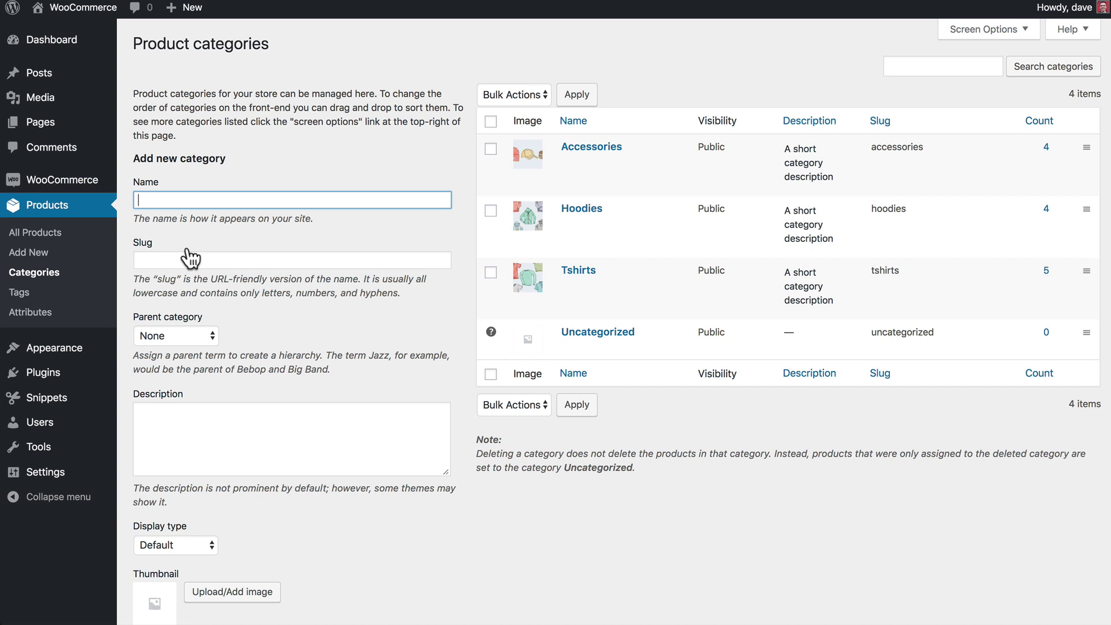
text(Wholesale)
key(Tab)
text(wh)
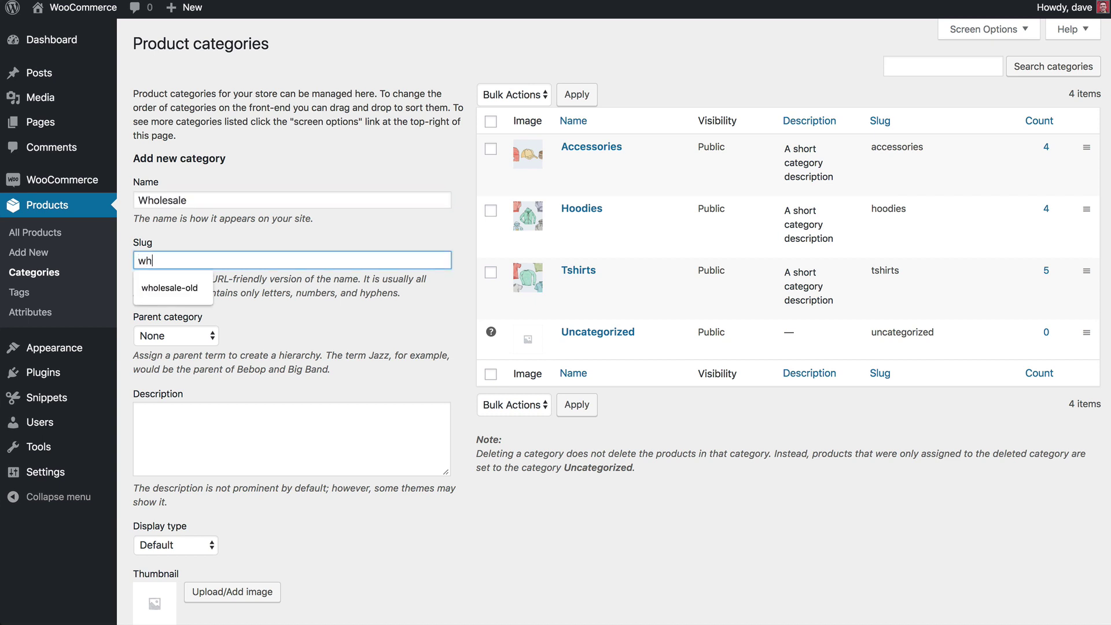
text(olesale)
key(Tab)
scroll(348, 490, down, 4)
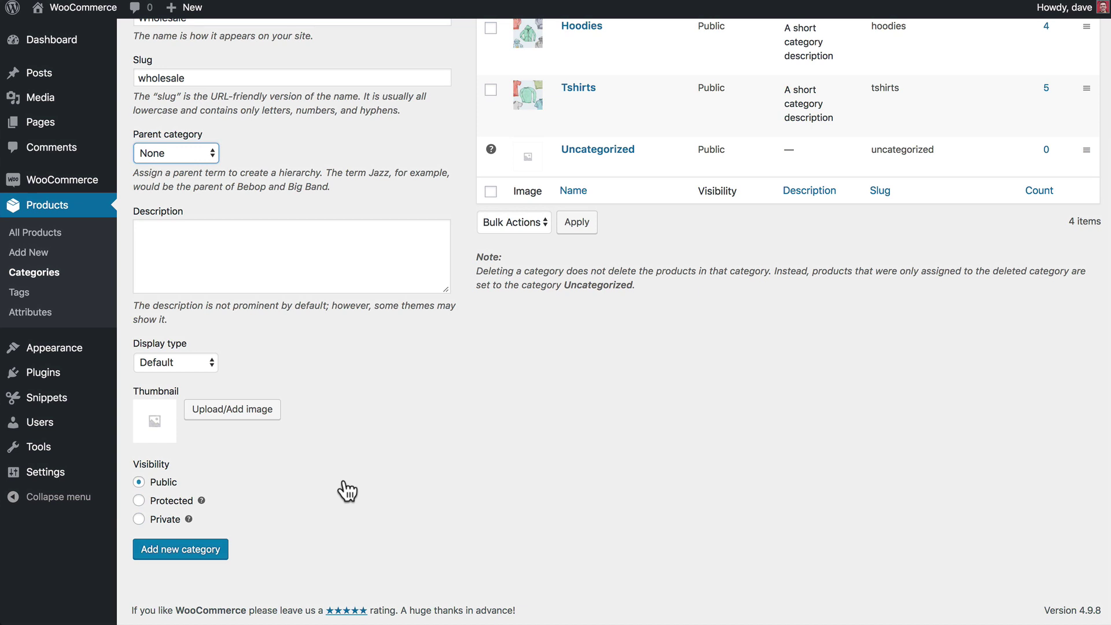
Make the Wholesale category protected by a password and add it to the category list.
click(169, 501)
scroll(240, 477, down, 1)
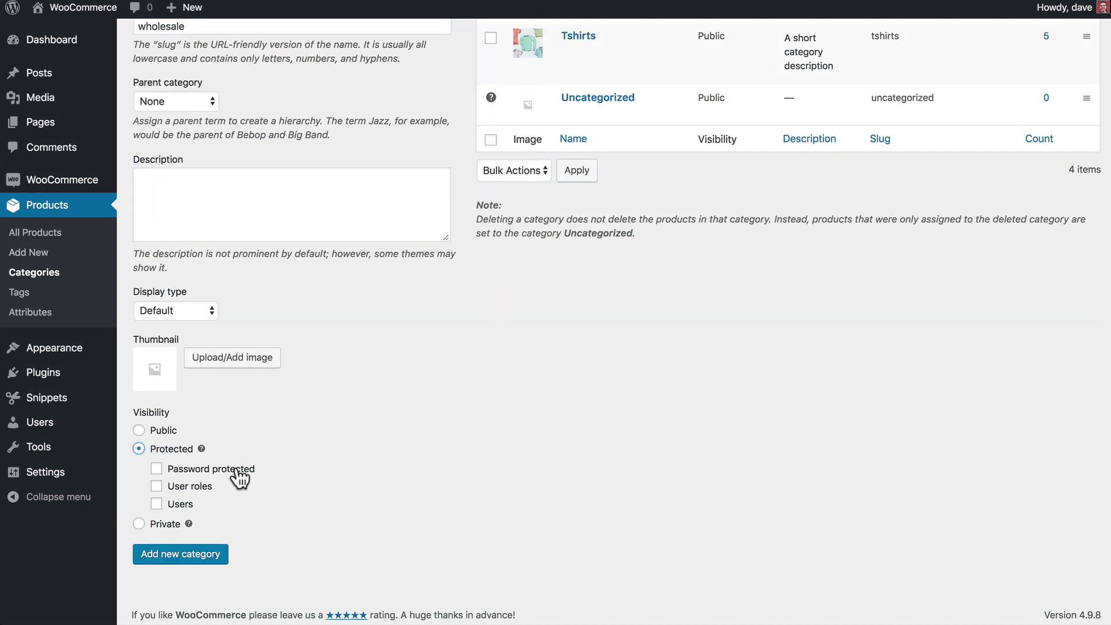
click(239, 479)
click(233, 489)
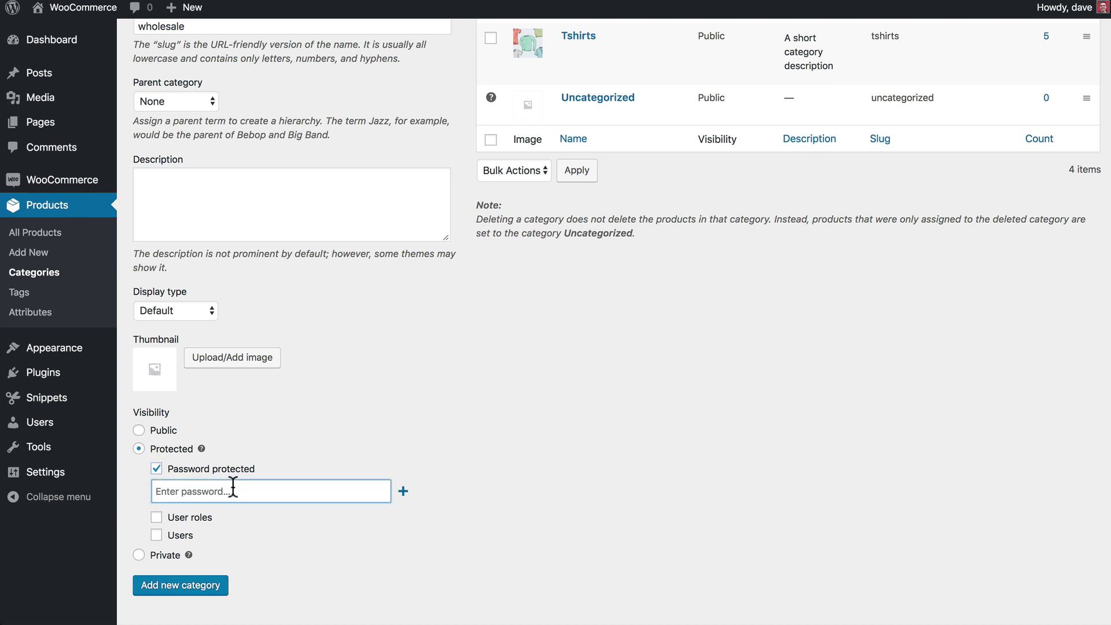
text(wholesale)
click(179, 589)
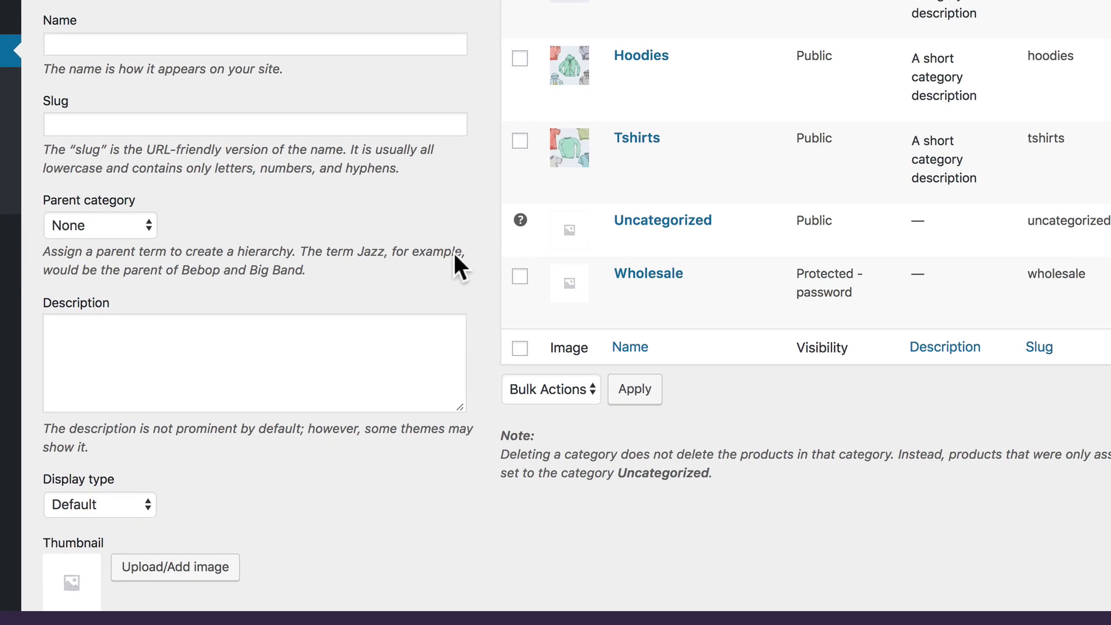
Choose Wholesale as the parent category in the new-category form.
click(116, 223)
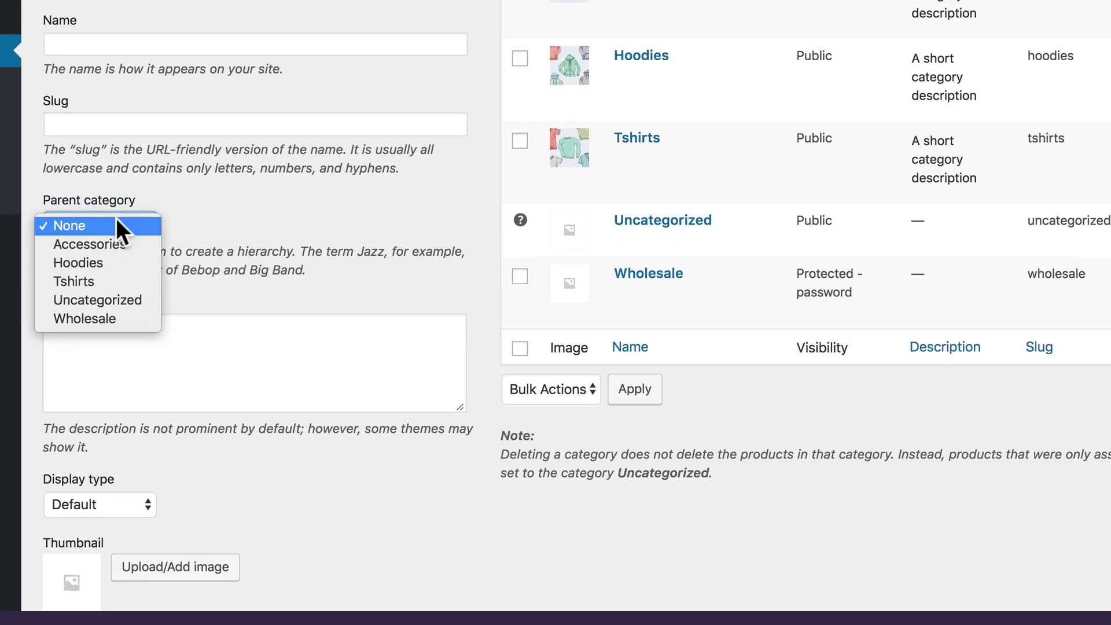
click(103, 317)
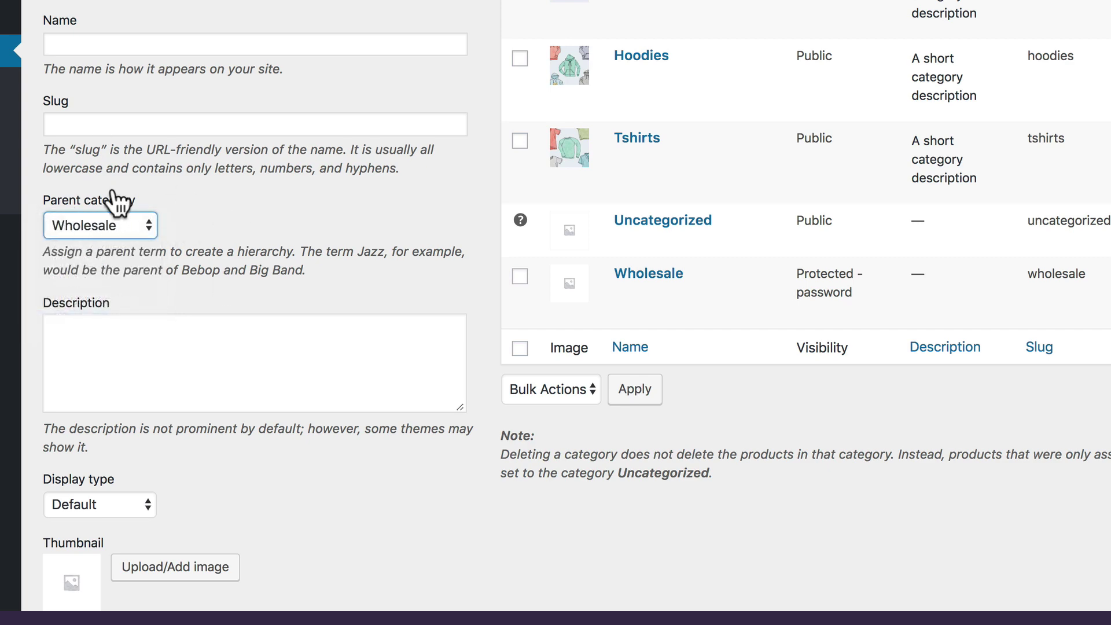
click(195, 250)
scroll(195, 250, down, 5)
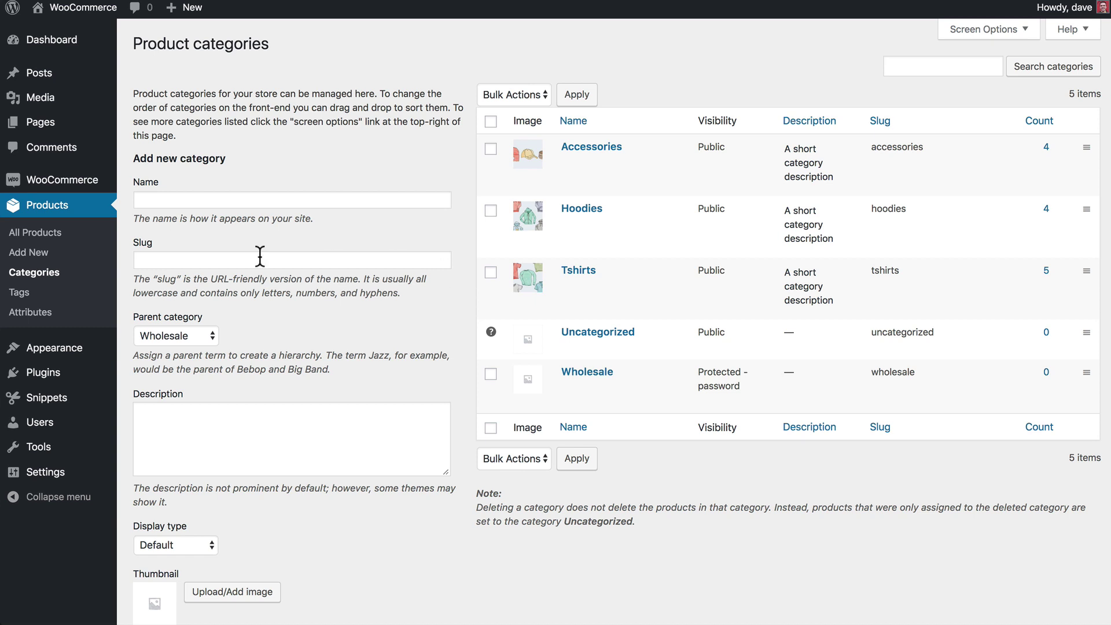
Quick-edit Tshirt (Wholesale) in All Products, adding Wholesale and removing the Tshirts category.
click(49, 236)
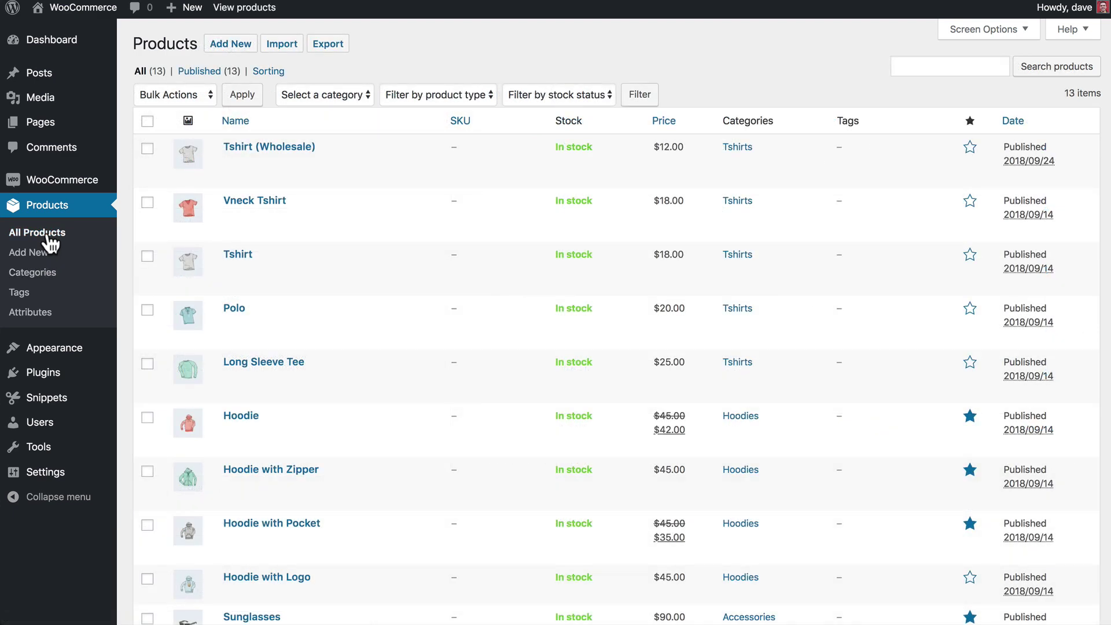
mouse_move(341, 169)
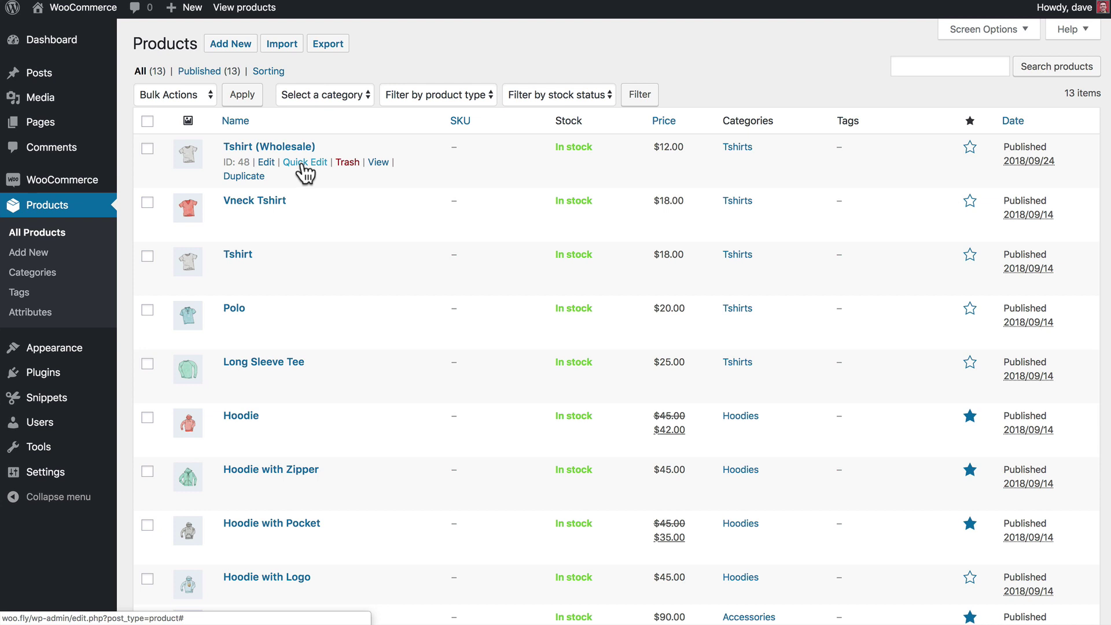
click(302, 164)
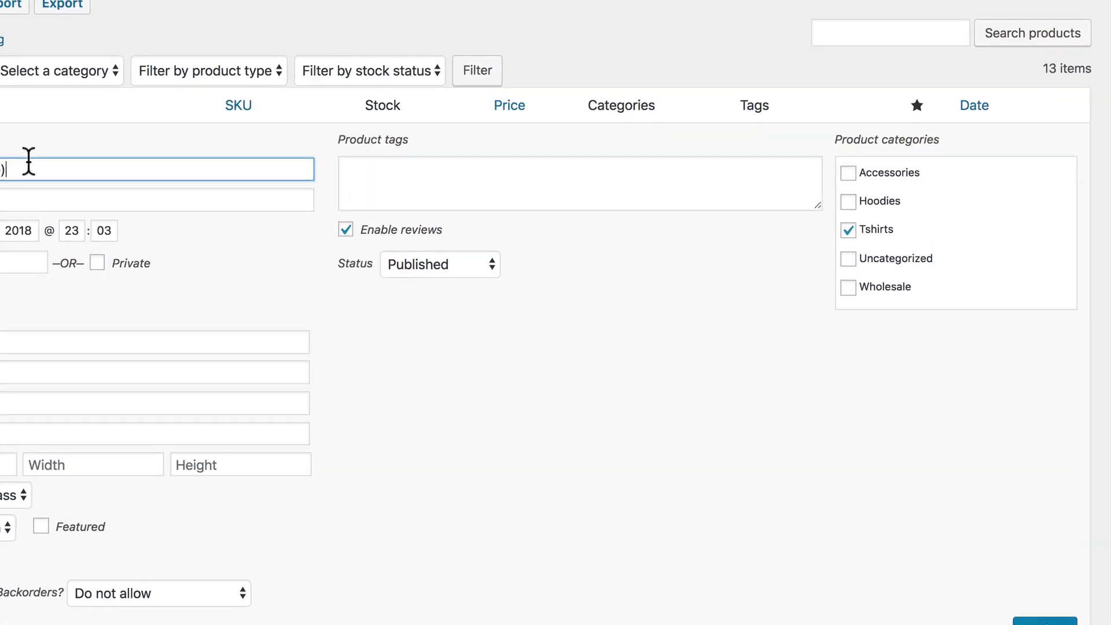
click(848, 287)
click(848, 230)
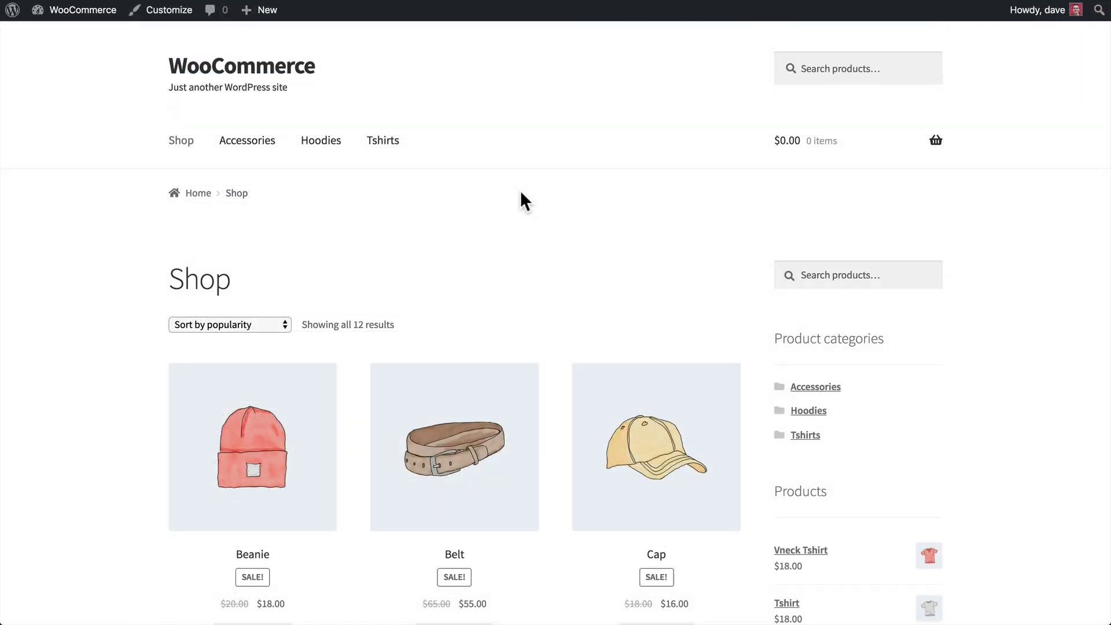
Scroll the Shop page to check its 12 products and categories, with Wholesale absent.
scroll(545, 204, down, 5)
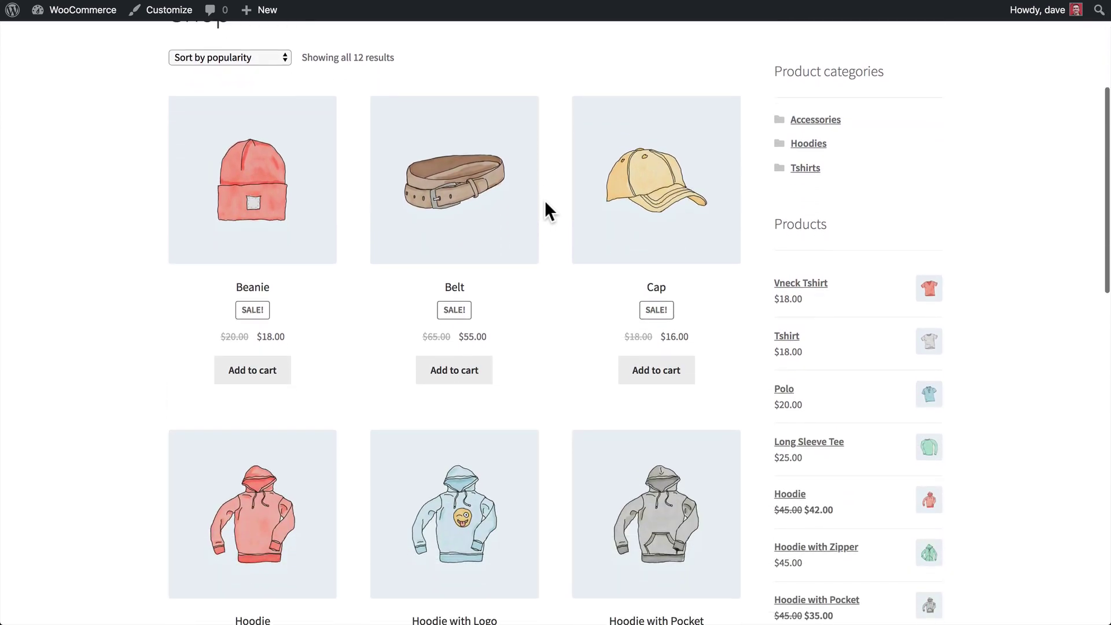
scroll(545, 203, down, 14)
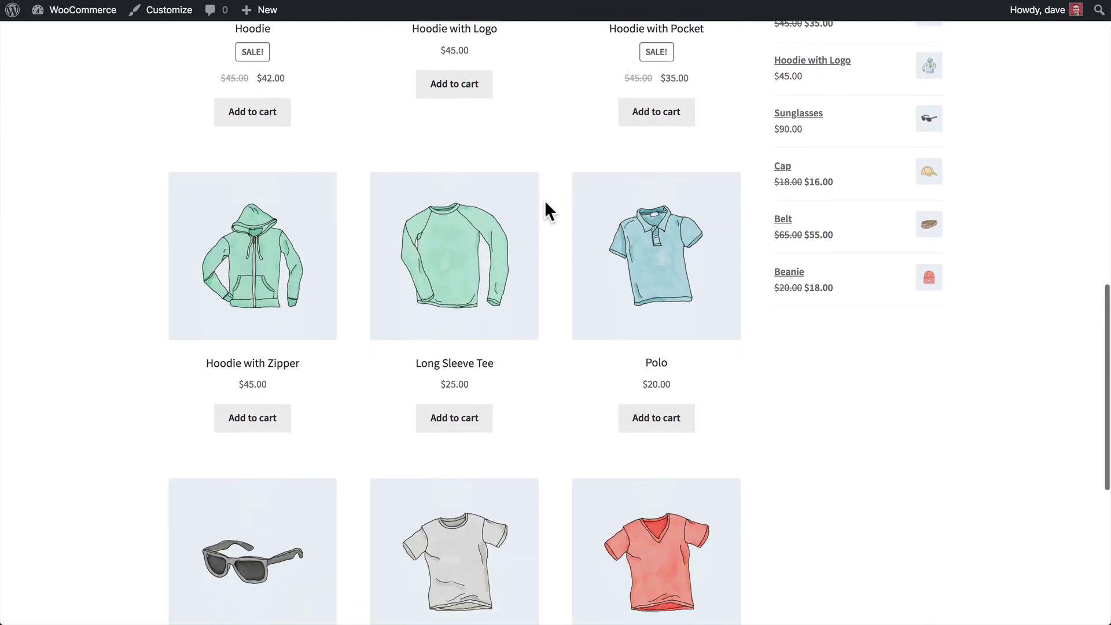
scroll(546, 203, down, 2)
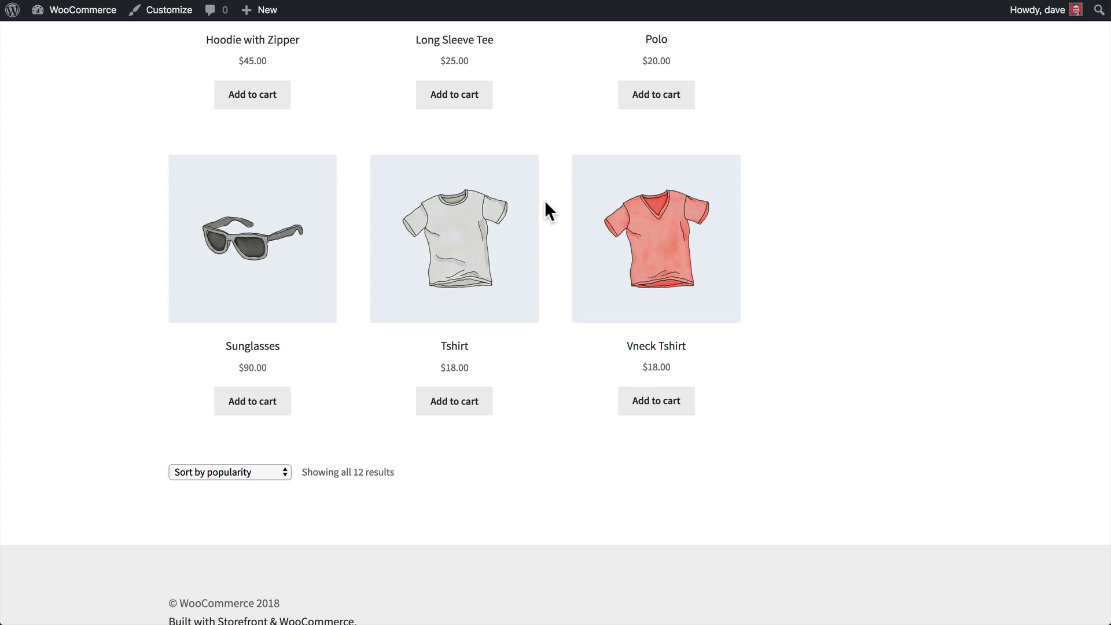
scroll(545, 202, up, 10)
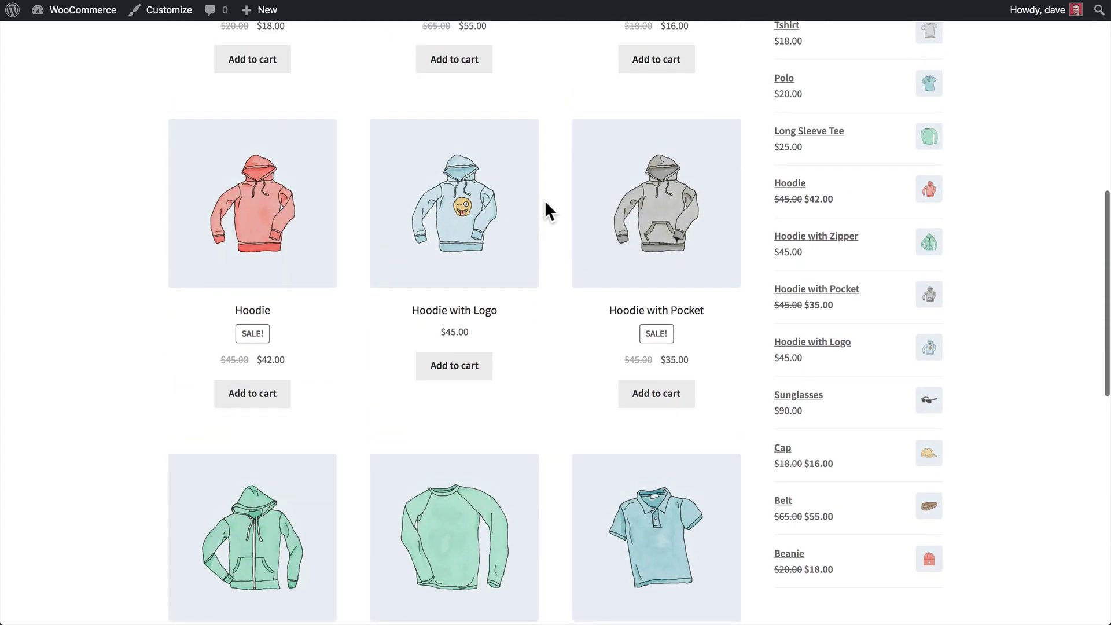
scroll(546, 202, up, 8)
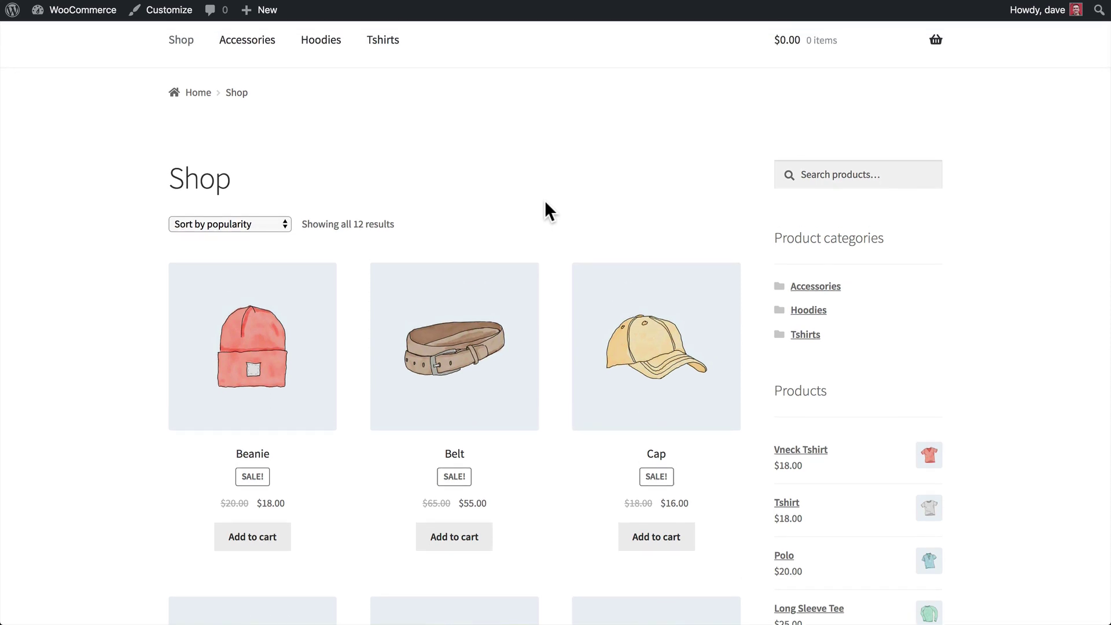
scroll(758, 262, down, 2)
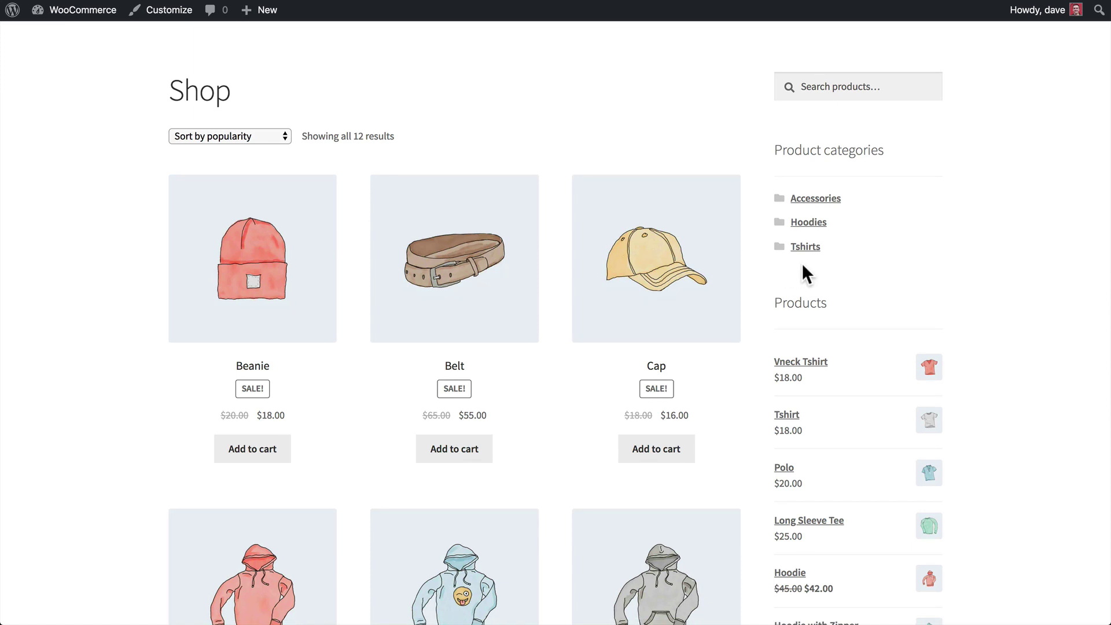
scroll(752, 314, down, 5)
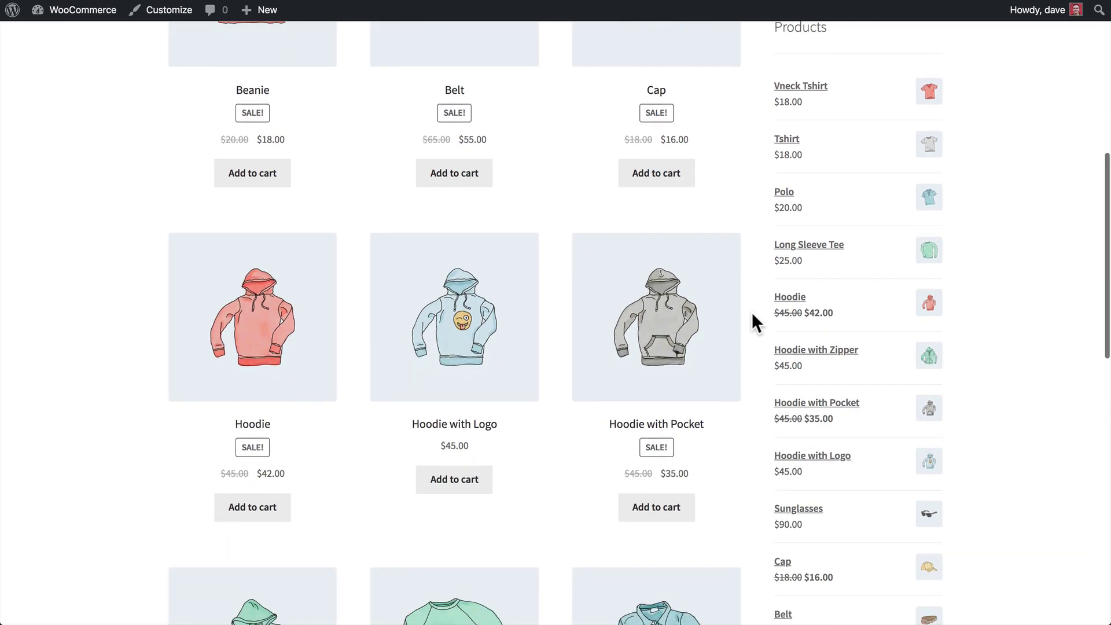
scroll(751, 311, up, 10)
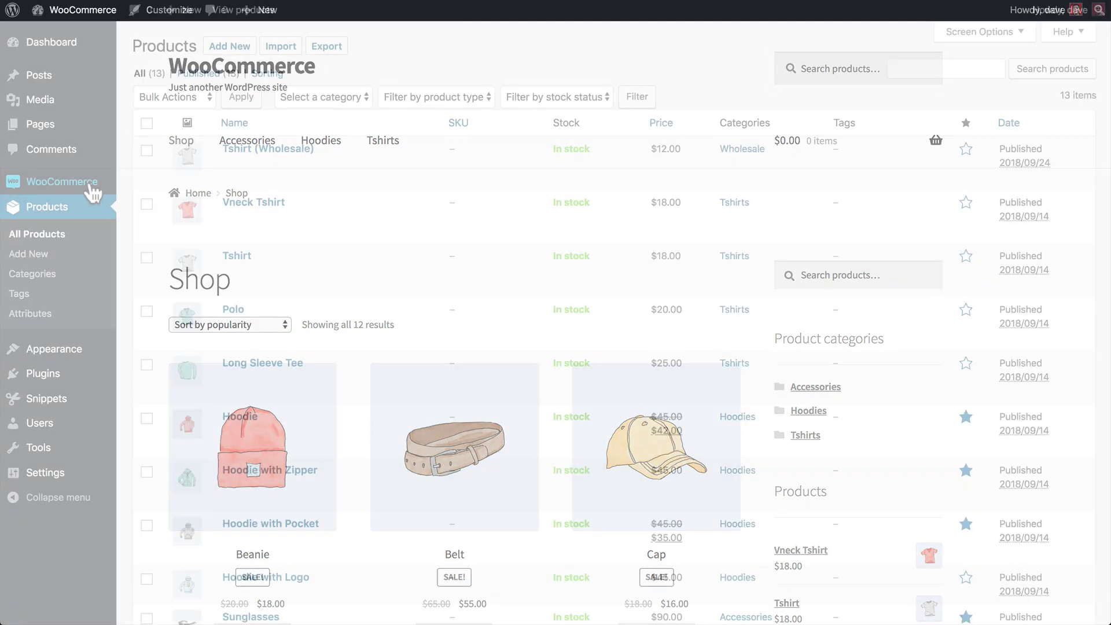
In Protected categories settings, show protected categories in the store and navigation menus, and save.
mouse_move(92, 181)
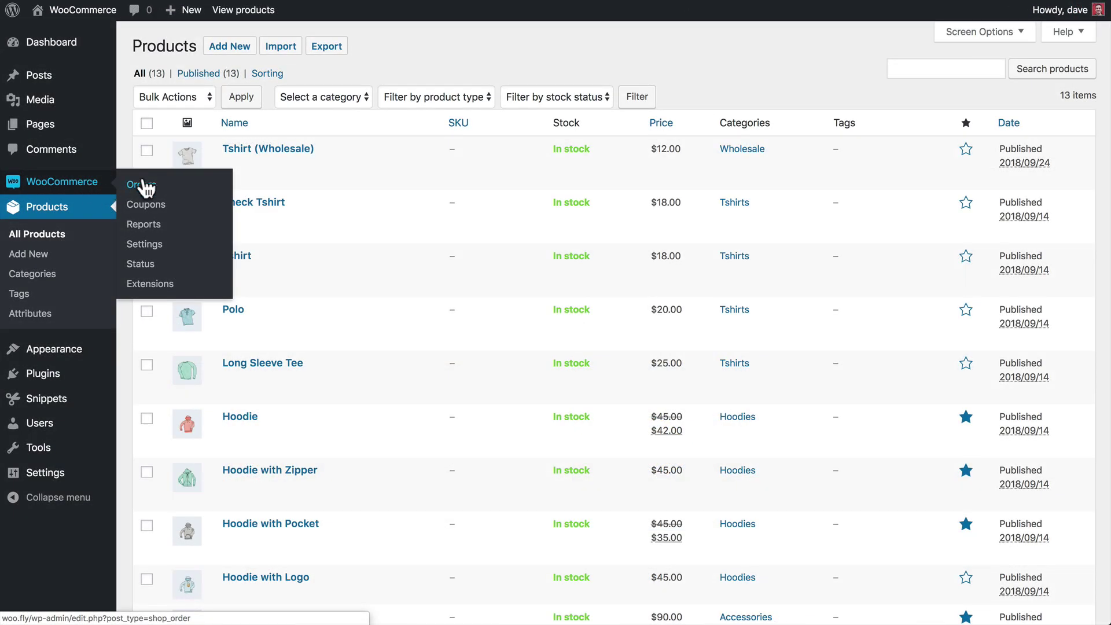
click(149, 246)
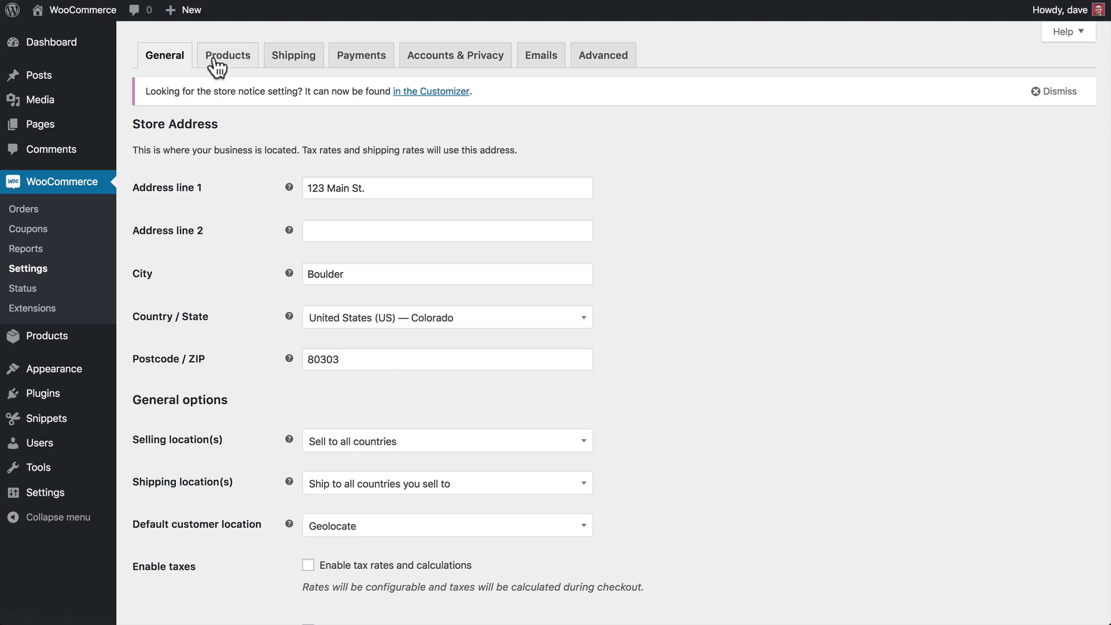
click(226, 57)
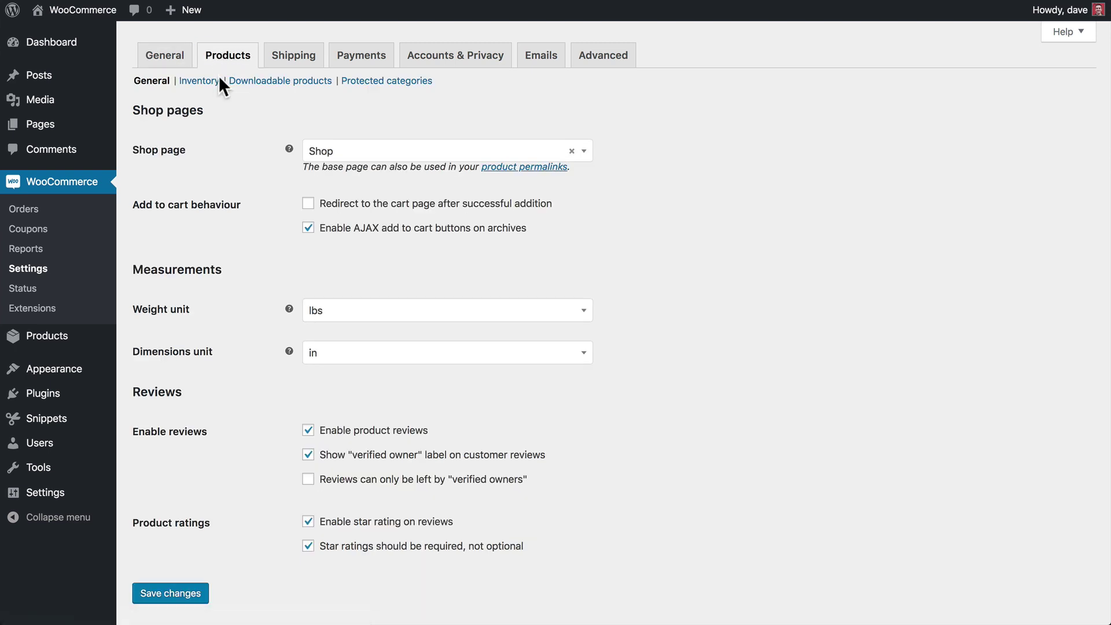
click(388, 84)
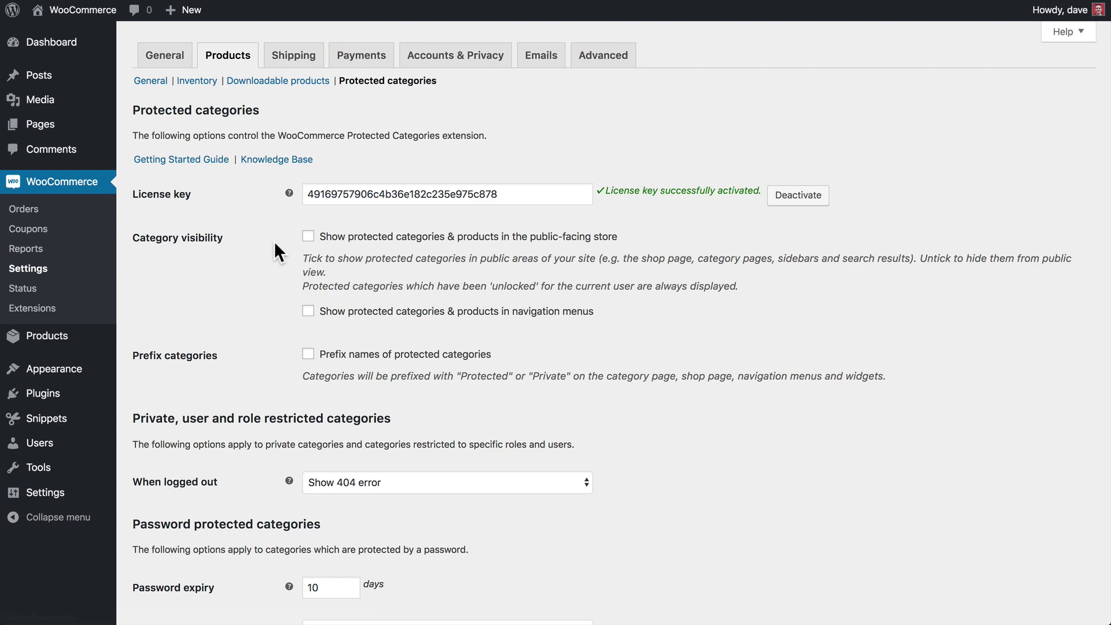
click(308, 236)
click(308, 312)
scroll(252, 348, down, 7)
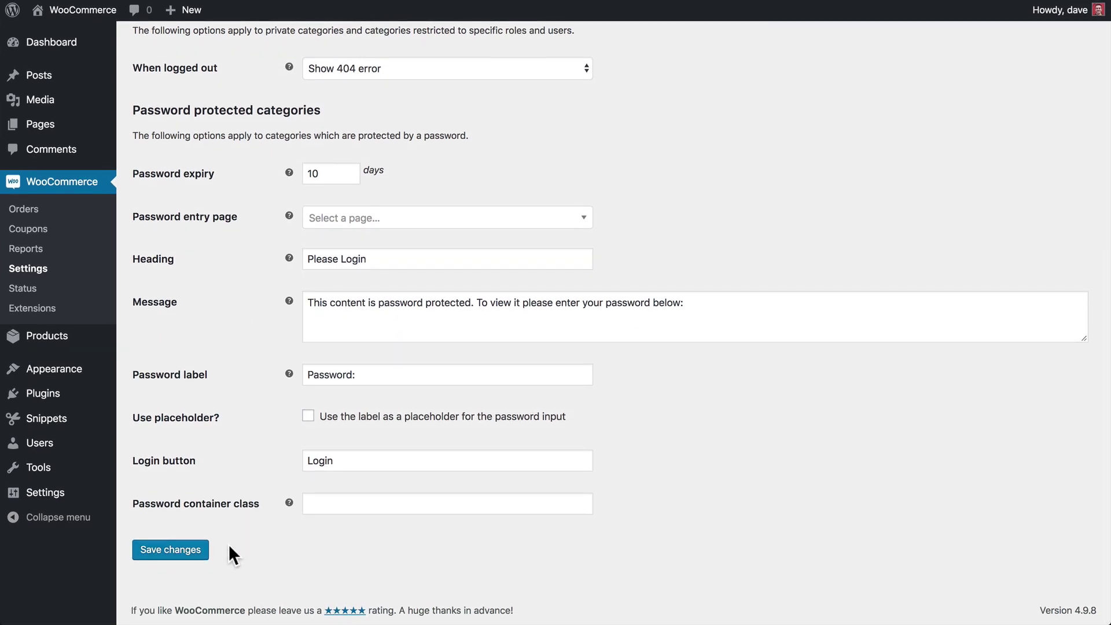
click(183, 549)
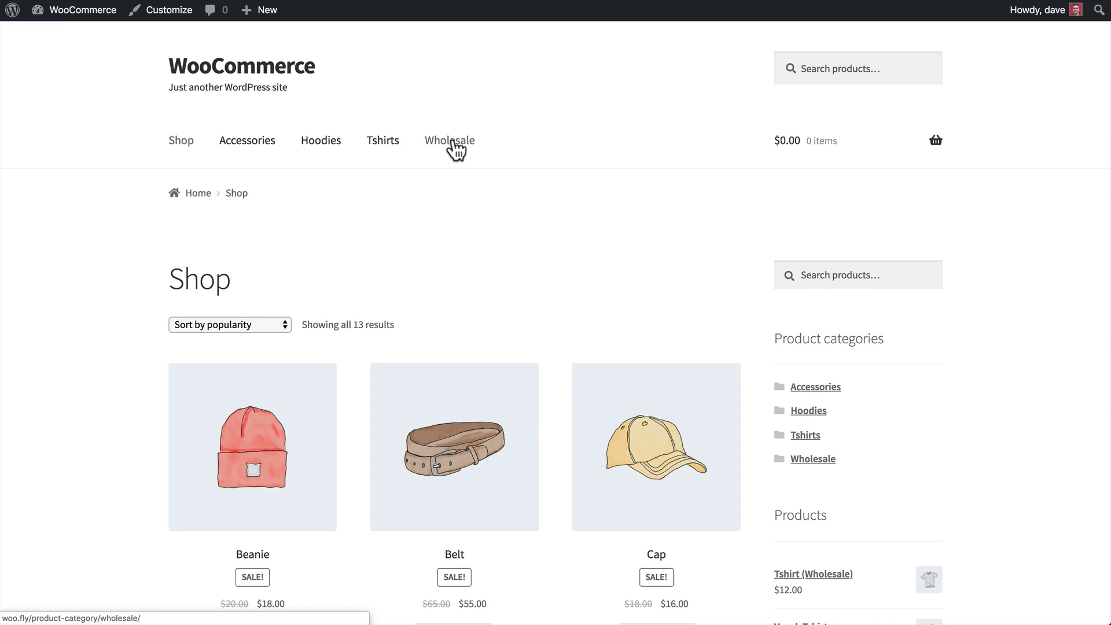
Scroll the Shop page to confirm the Wholesale menu item and Tshirt (Wholesale) now appear.
scroll(354, 365, down, 4)
scroll(352, 359, down, 15)
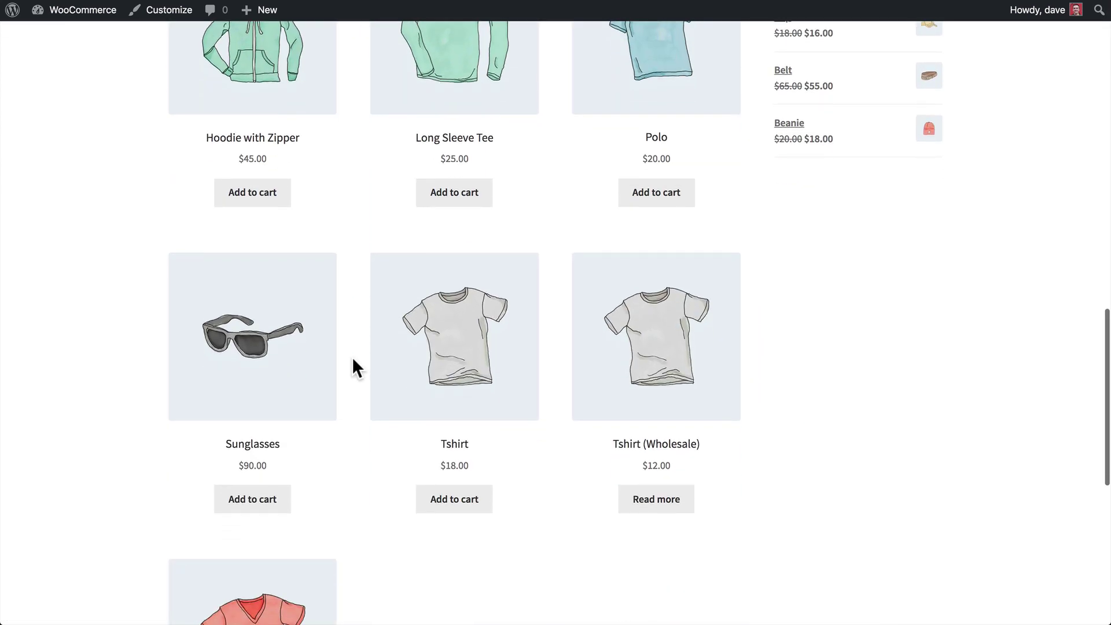
scroll(352, 363, down, 1)
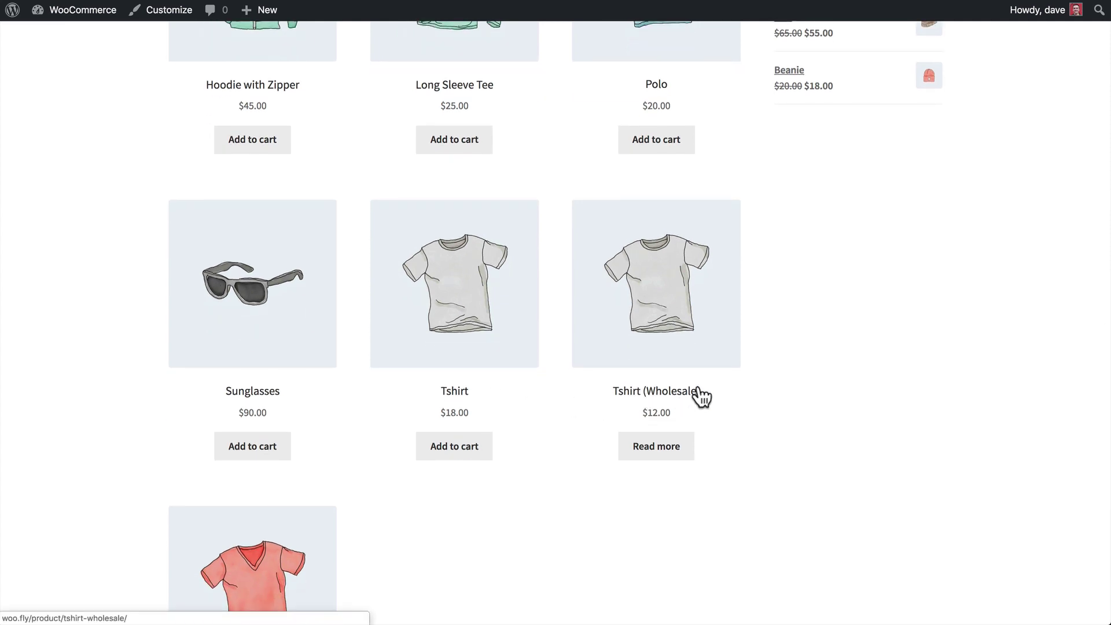
scroll(701, 393, up, 11)
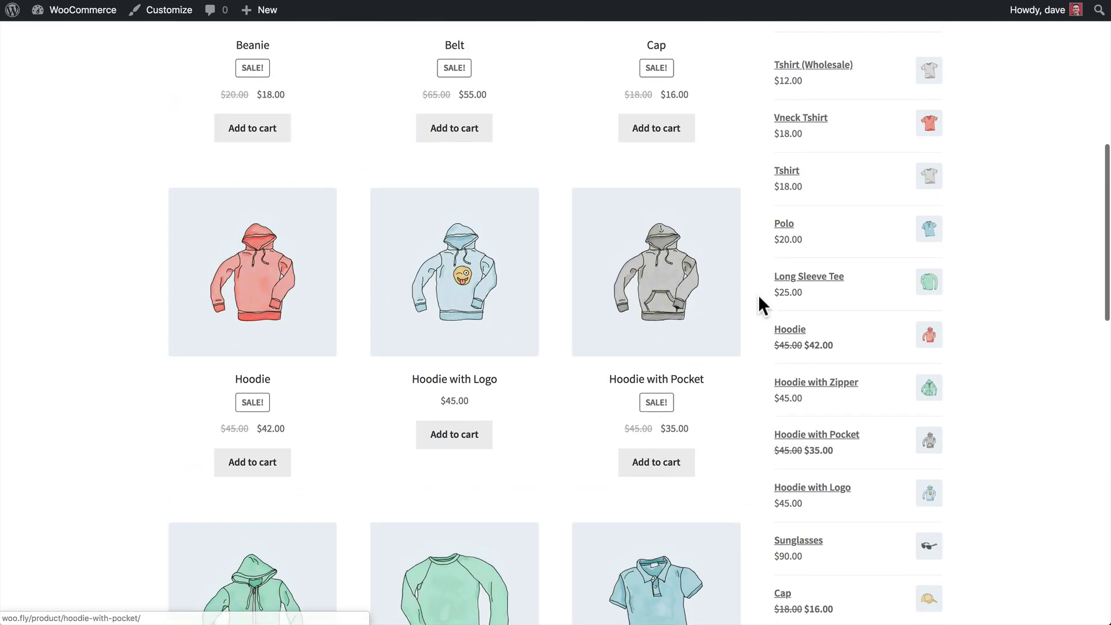
scroll(758, 294, up, 5)
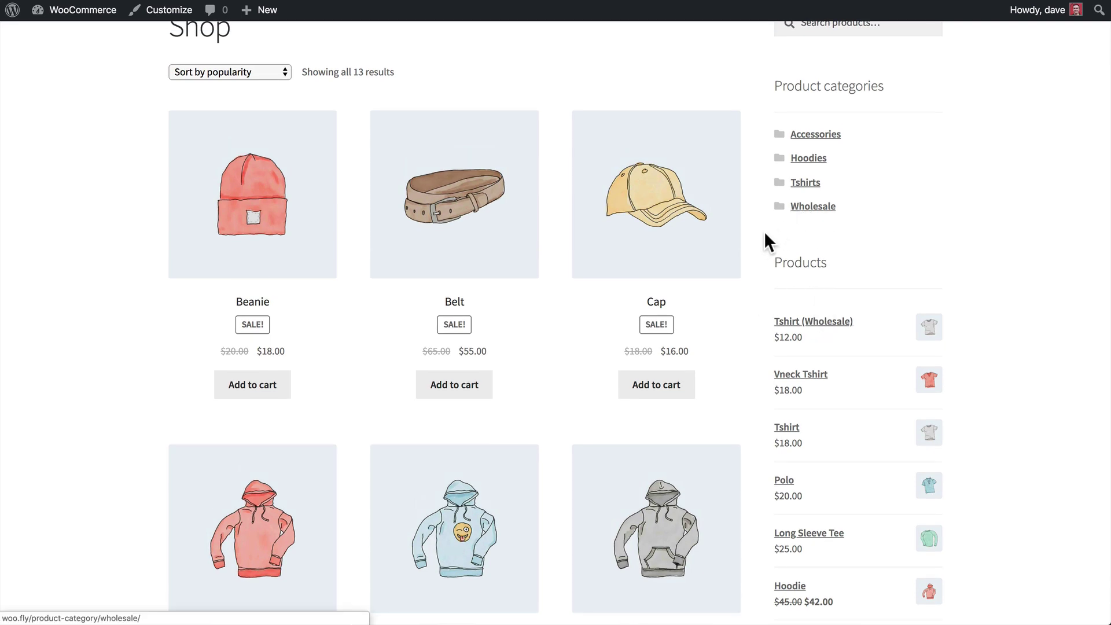
scroll(751, 239, up, 3)
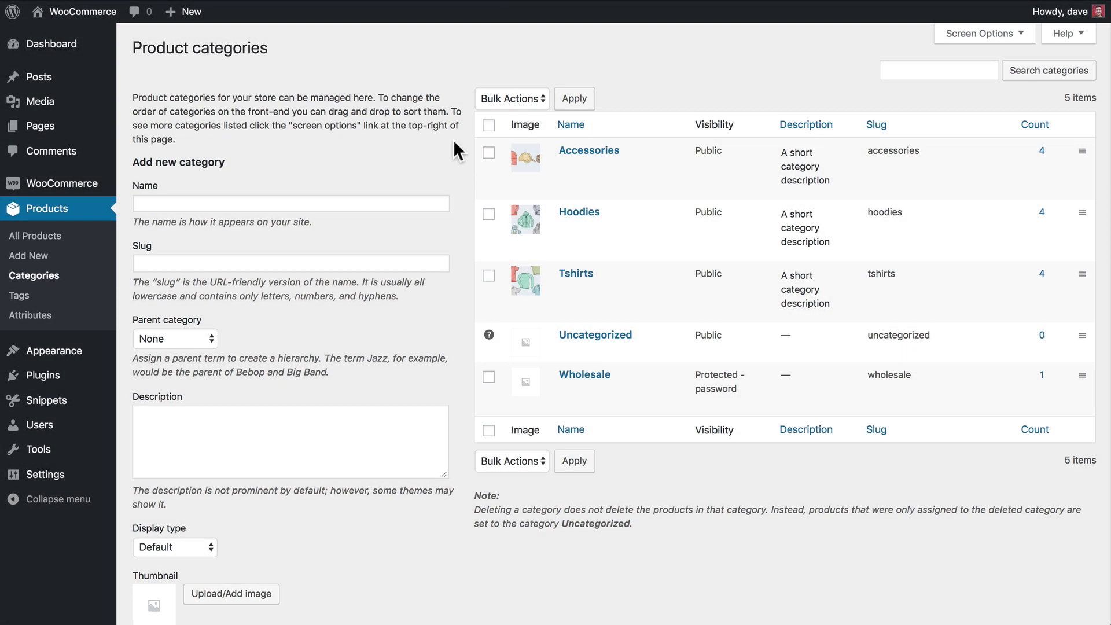
mouse_move(665, 385)
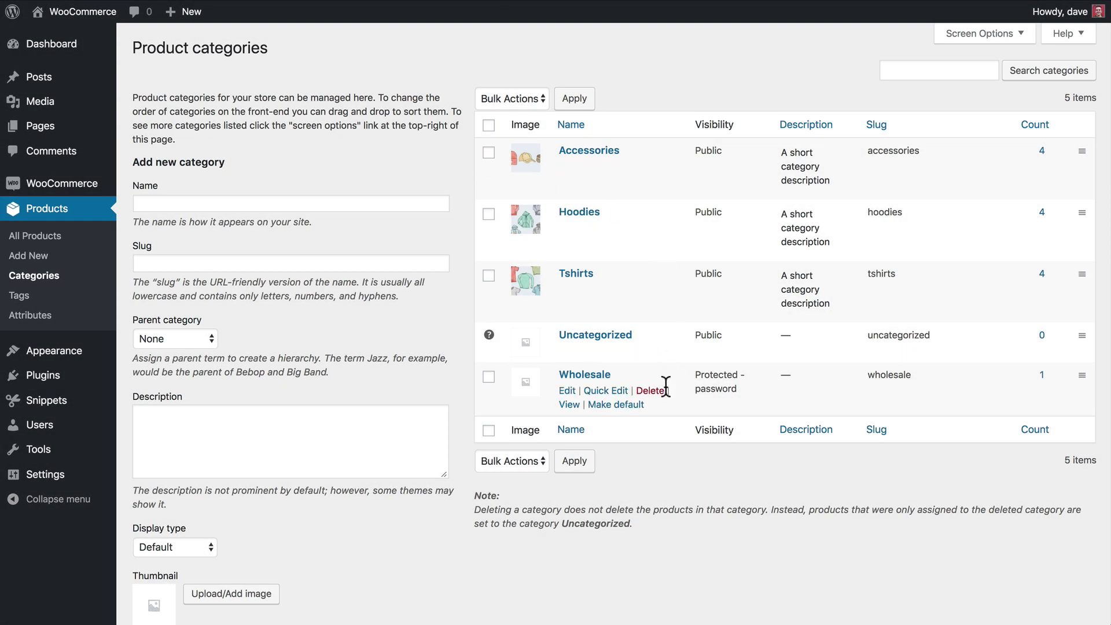
right_click(569, 405)
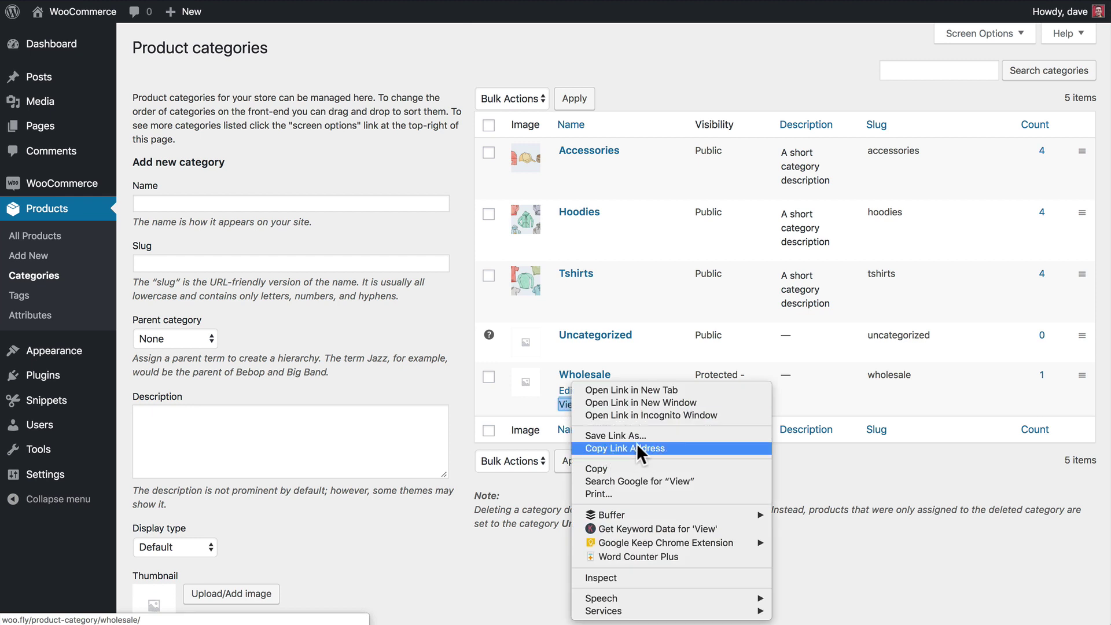
click(460, 336)
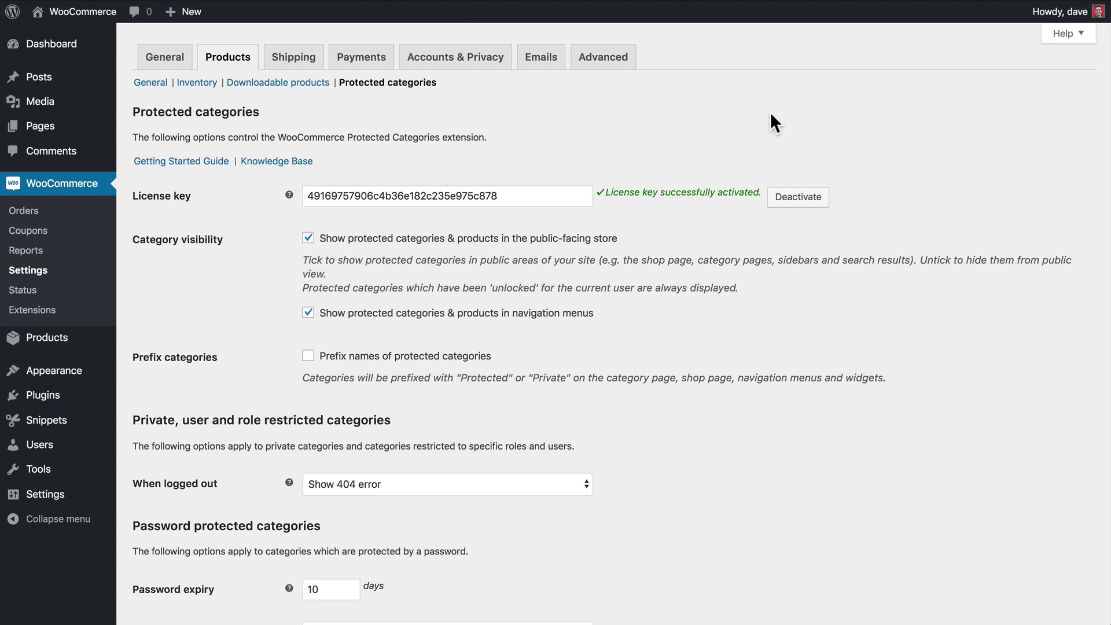
Scroll down to the Password protected categories section of the settings.
scroll(770, 114, down, 10)
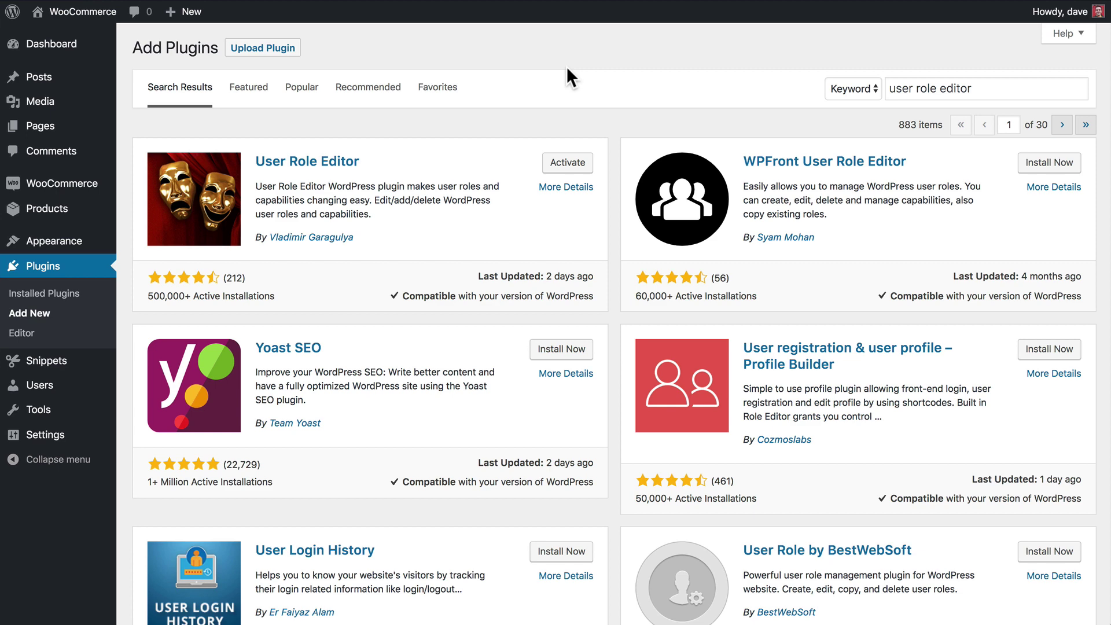
Activate the User Role Editor plugin.
click(570, 167)
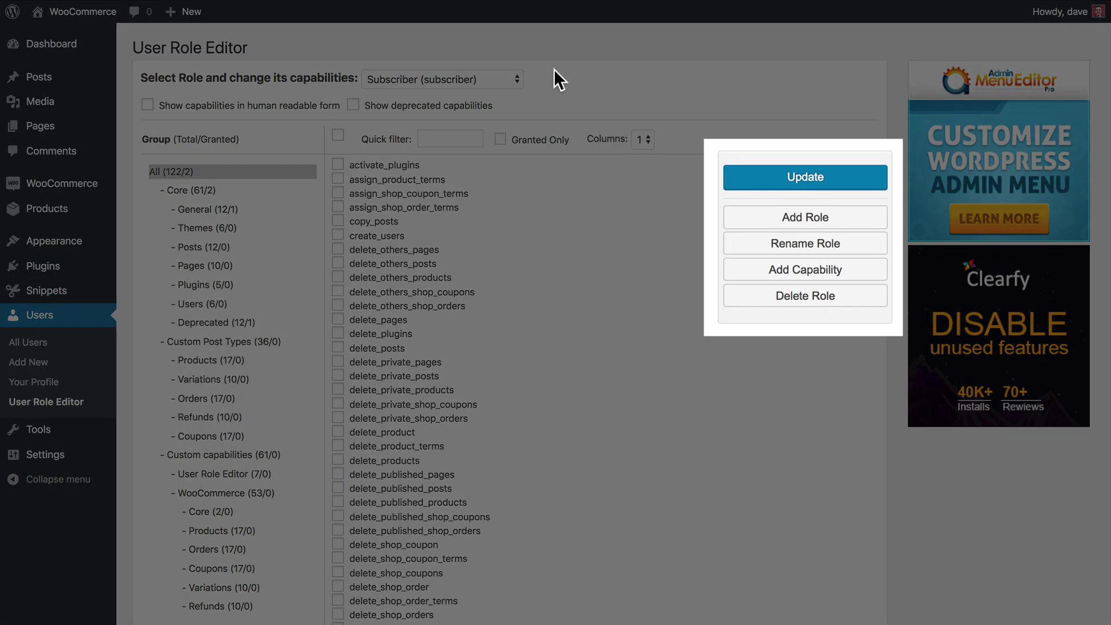
Add a role with ID wholesale_buyer and display name Wholesale Buyer, copied from Customer.
click(761, 221)
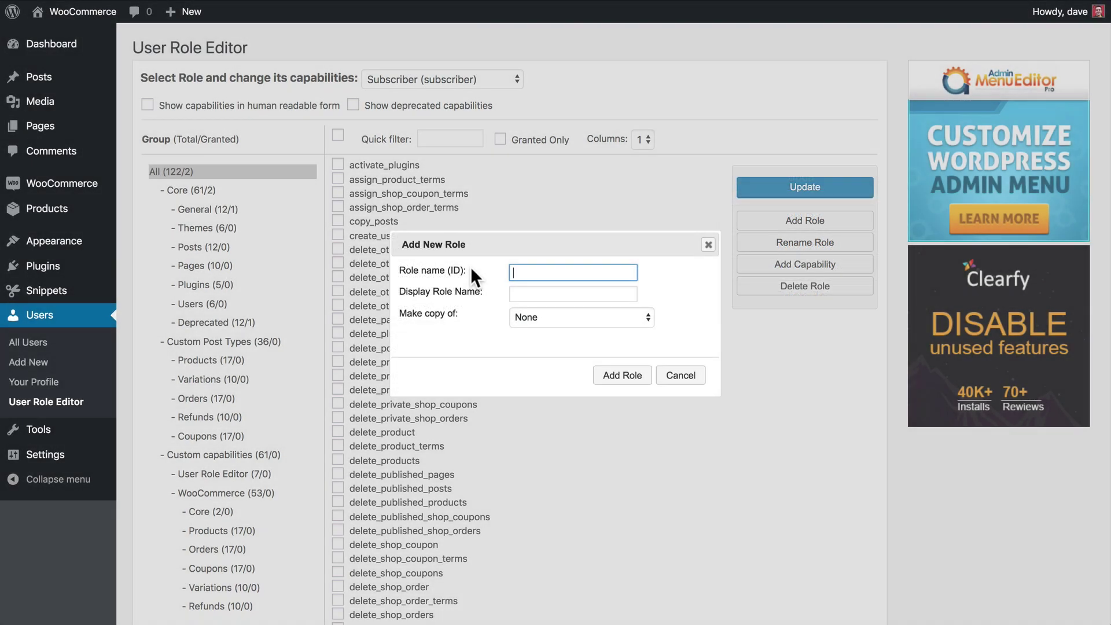
text(wholesale_buyer)
click(573, 293)
text(Wholesale Buyer)
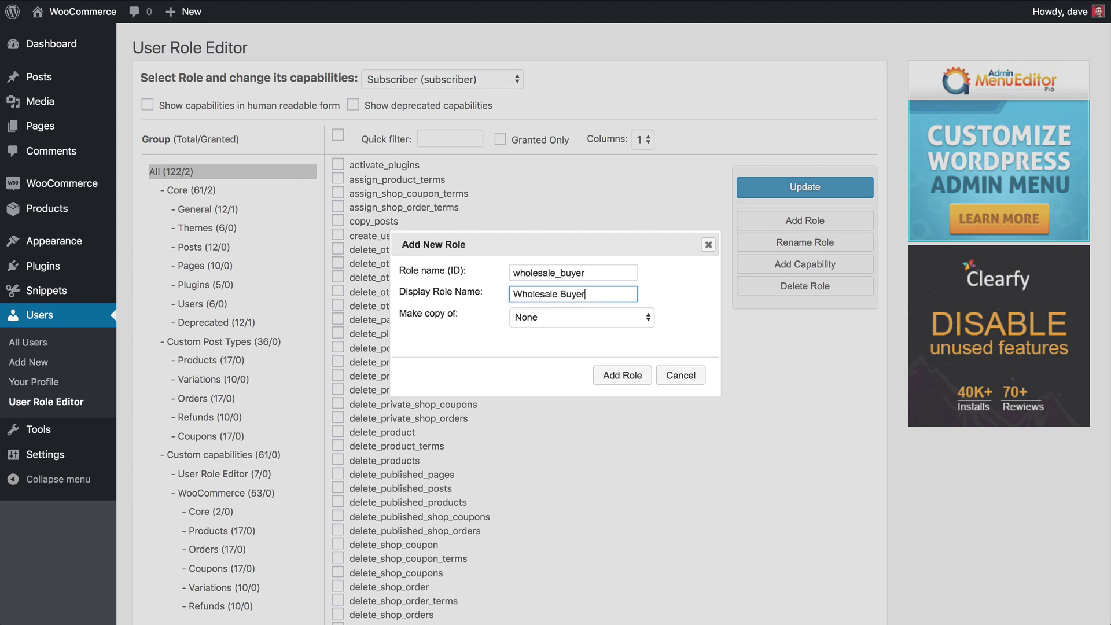
click(529, 317)
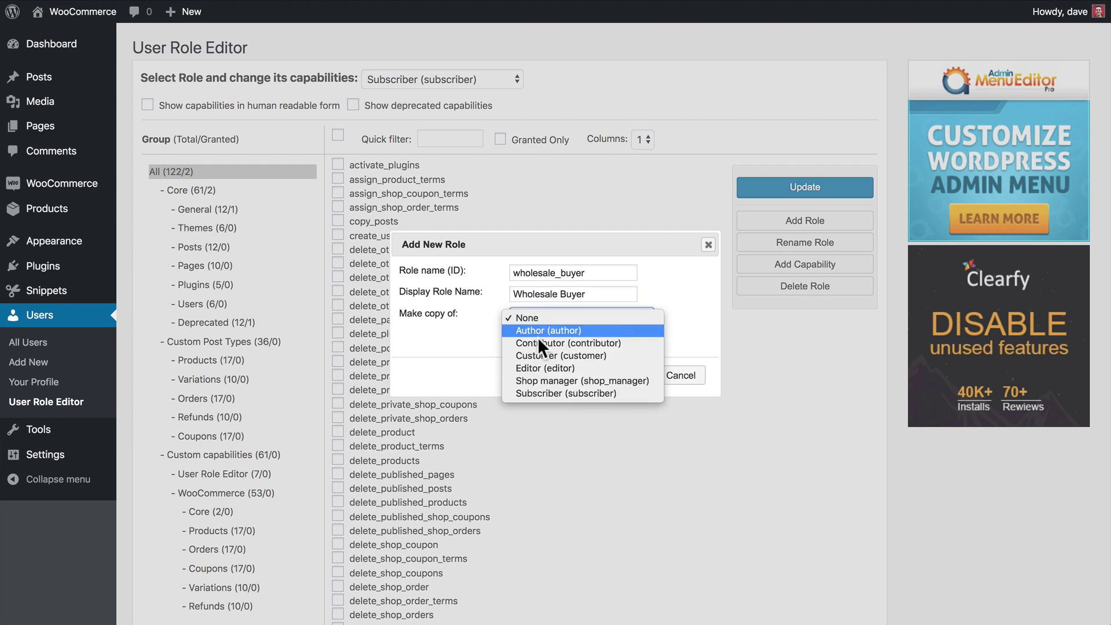
click(546, 355)
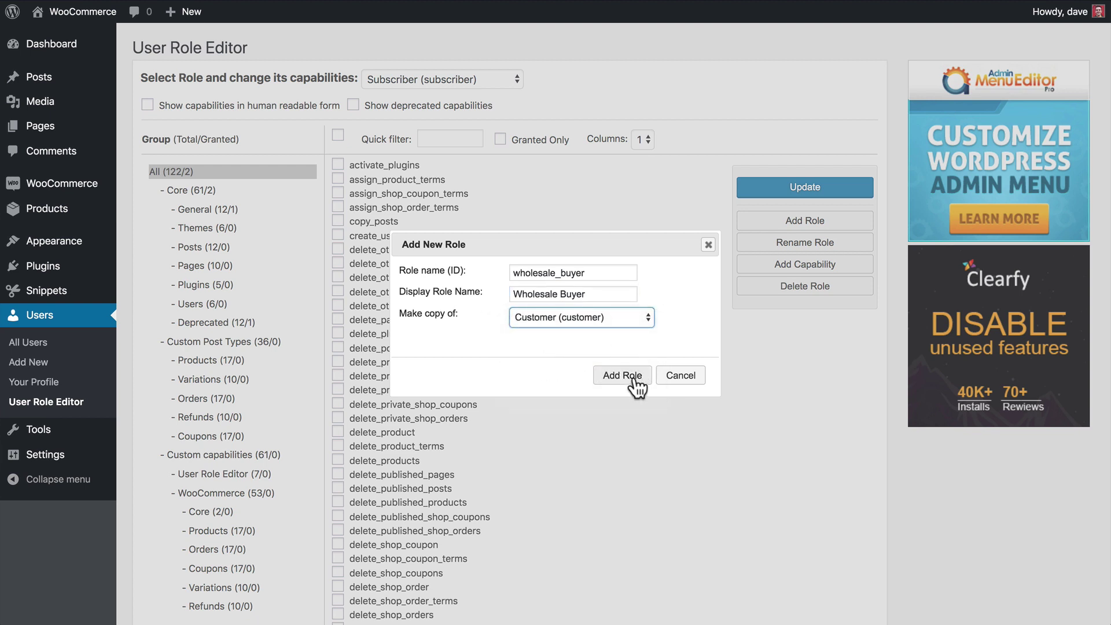
click(634, 377)
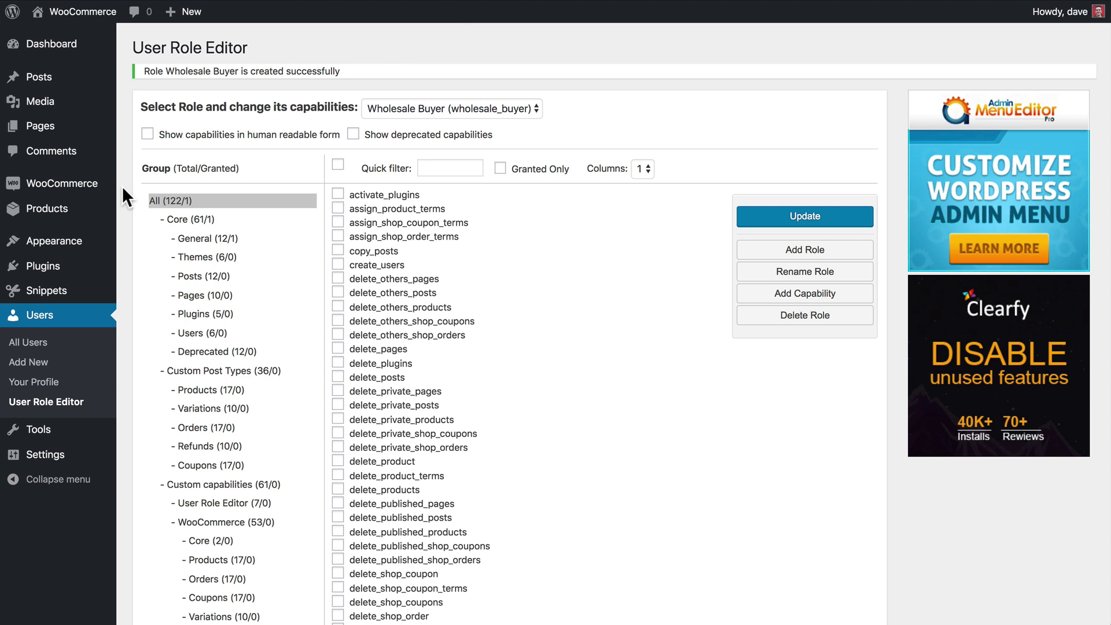
Open the Wholesale product category for editing.
mouse_move(110, 208)
click(146, 257)
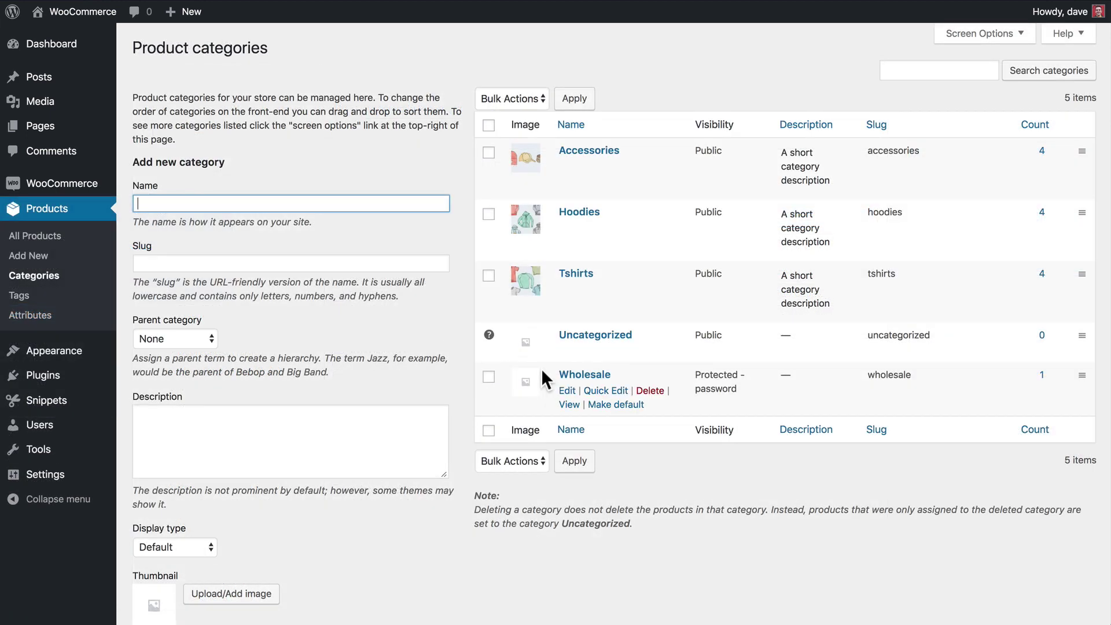
click(591, 380)
scroll(592, 382, down, 5)
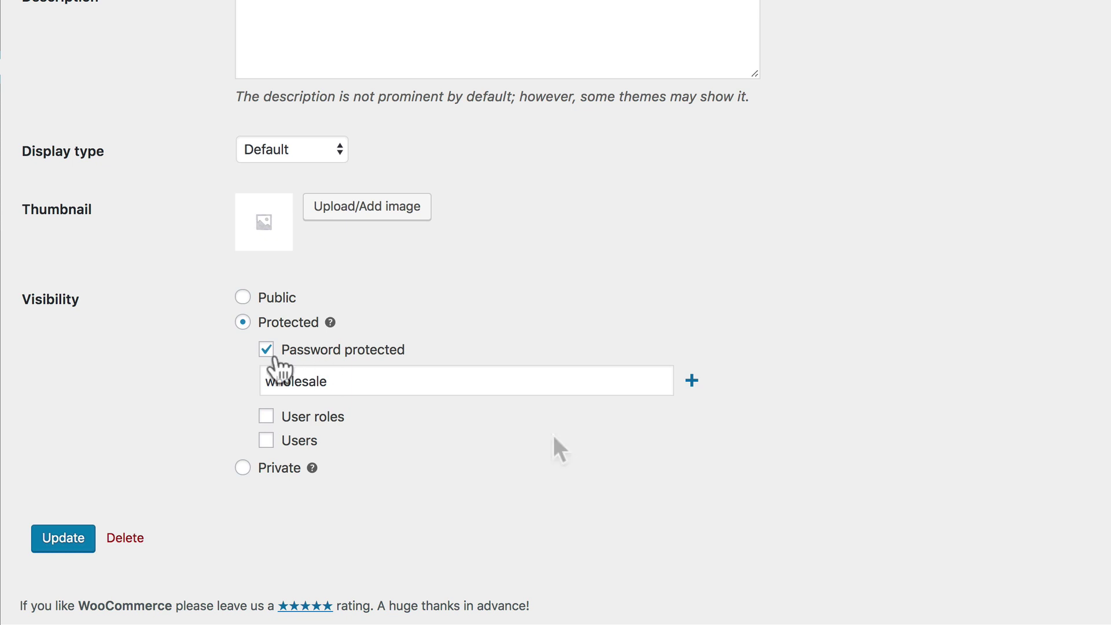
Replace the category's password protection with access for Administrator and Wholesale Buyer roles.
click(266, 352)
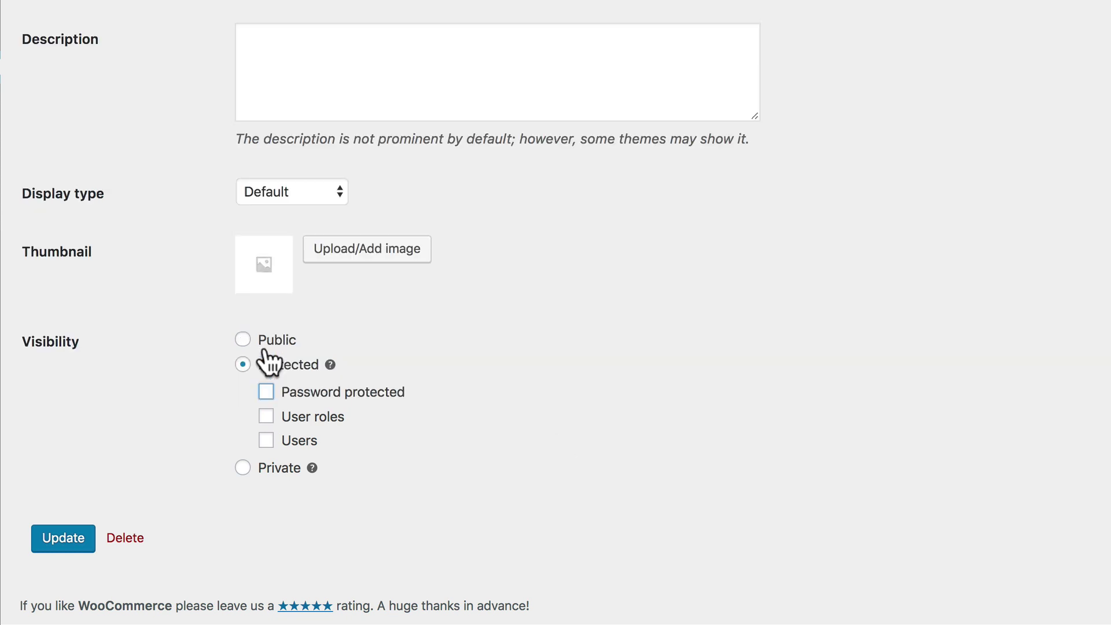
click(267, 417)
click(287, 405)
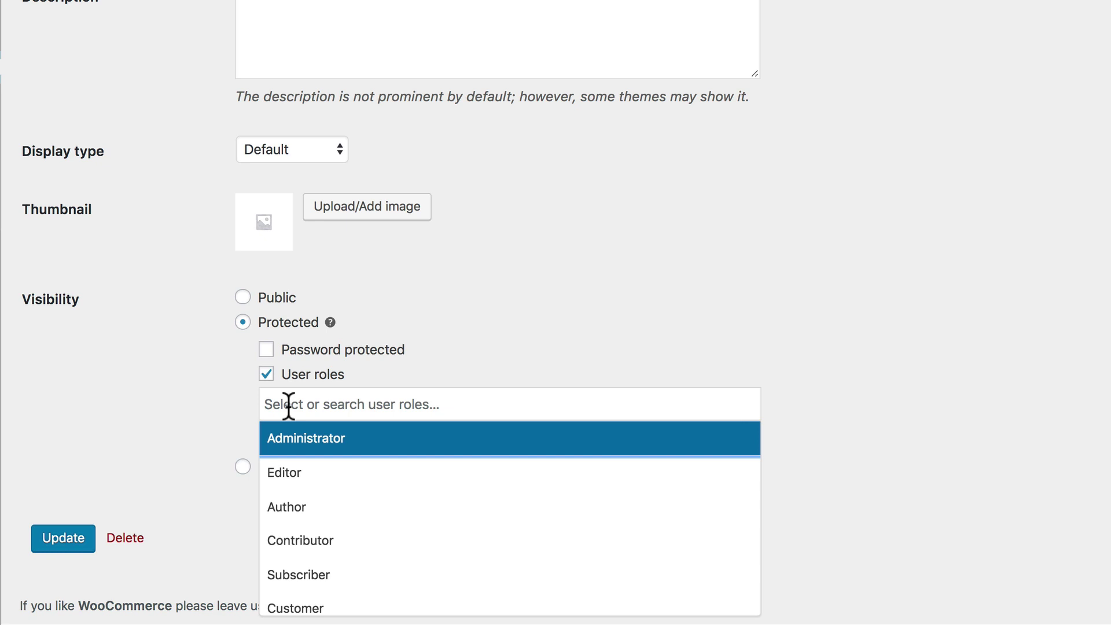
click(330, 443)
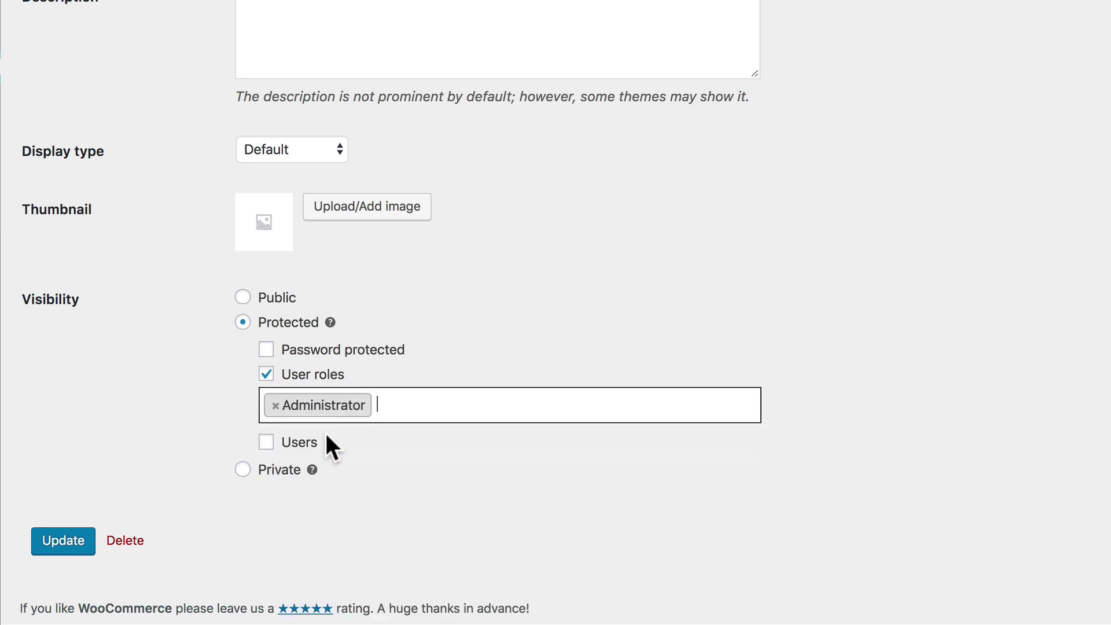
text(whole)
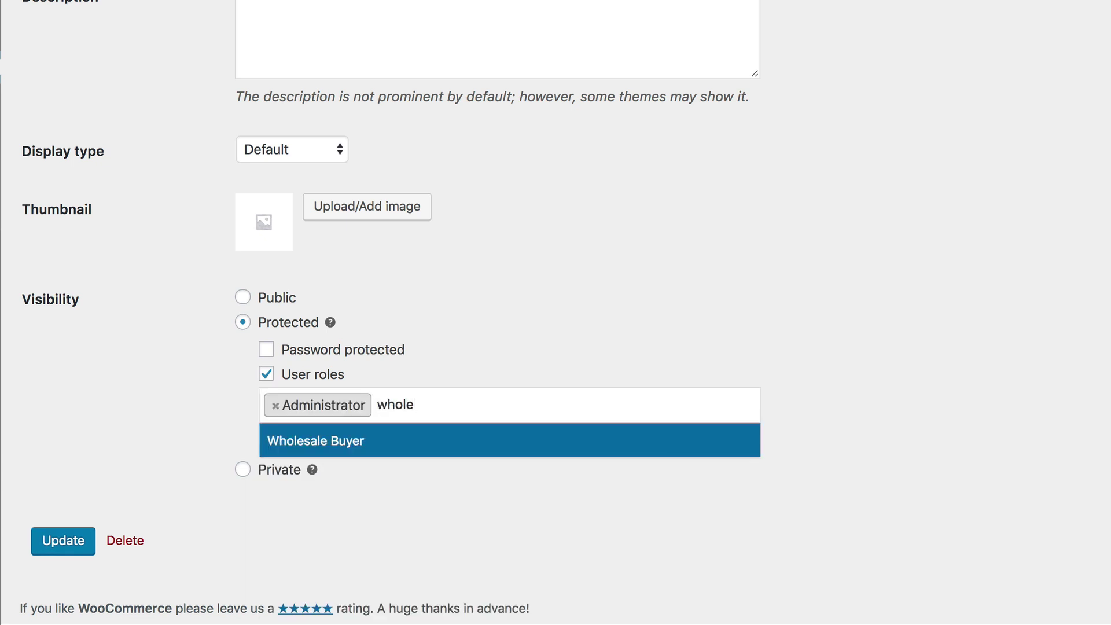
click(356, 441)
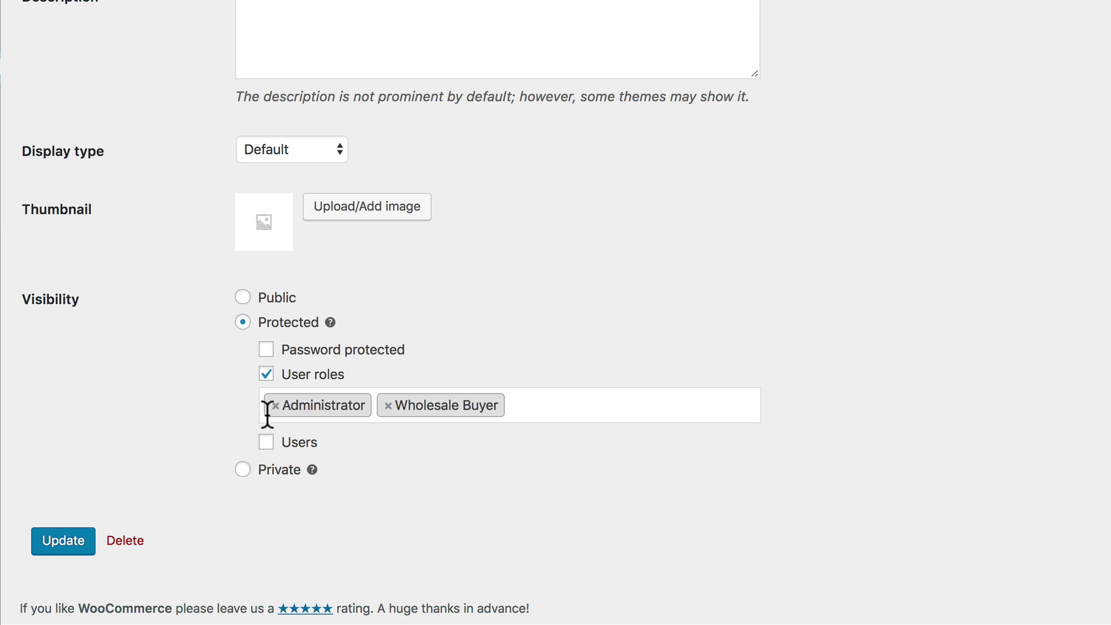
Try restricting the category to individual users, then switch that option back off.
click(266, 443)
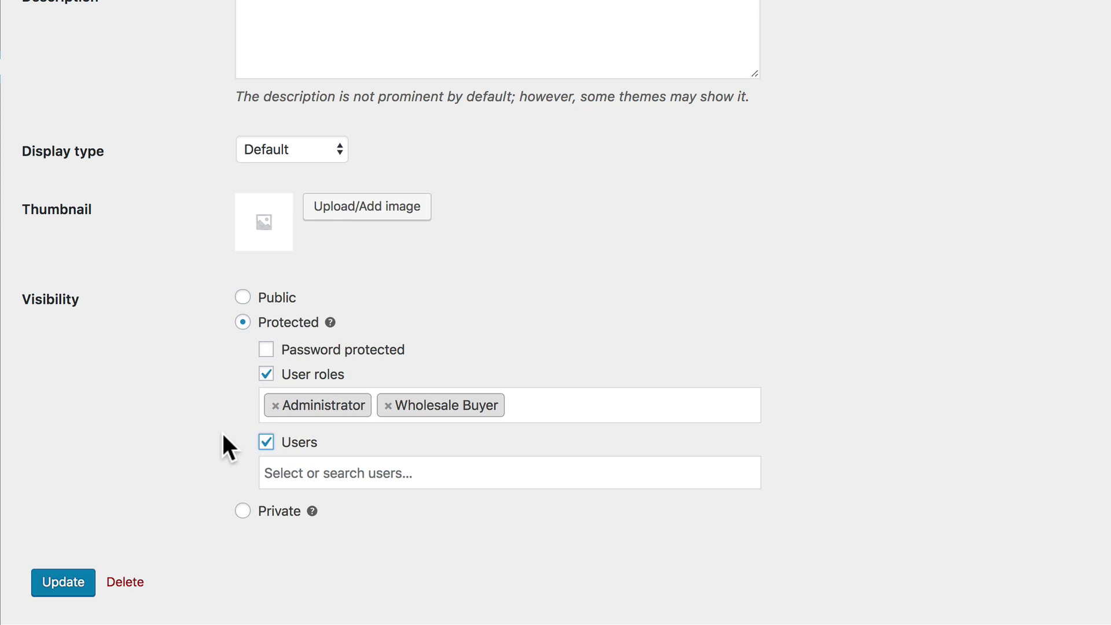
click(308, 469)
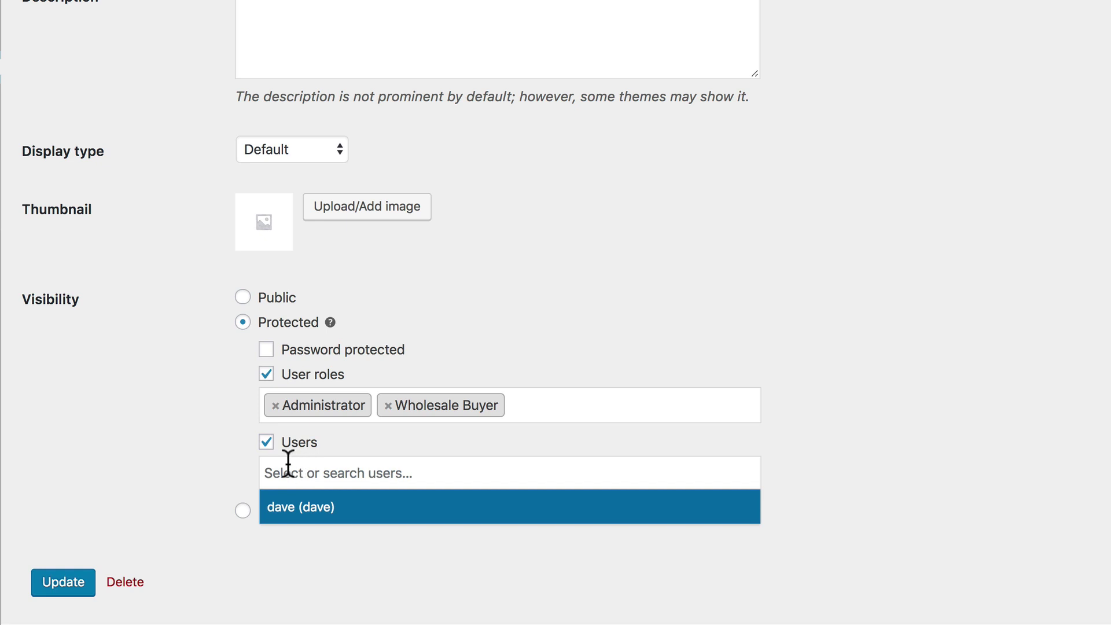
click(266, 445)
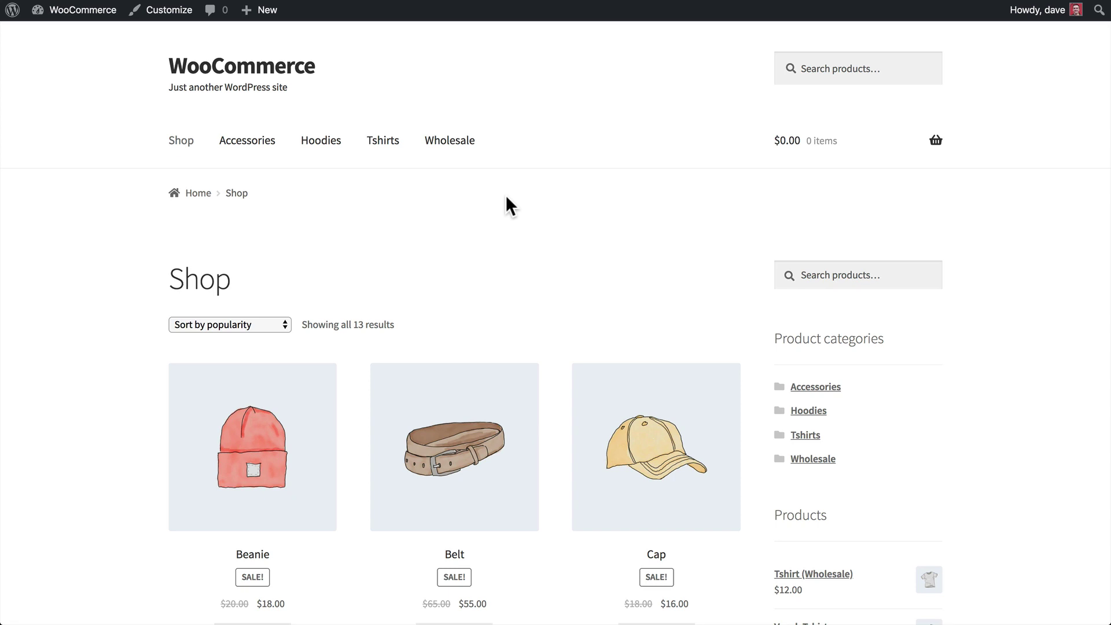
Scroll the shop page to check the Tshirt (Wholesale) product is listed.
scroll(505, 206, down, 3)
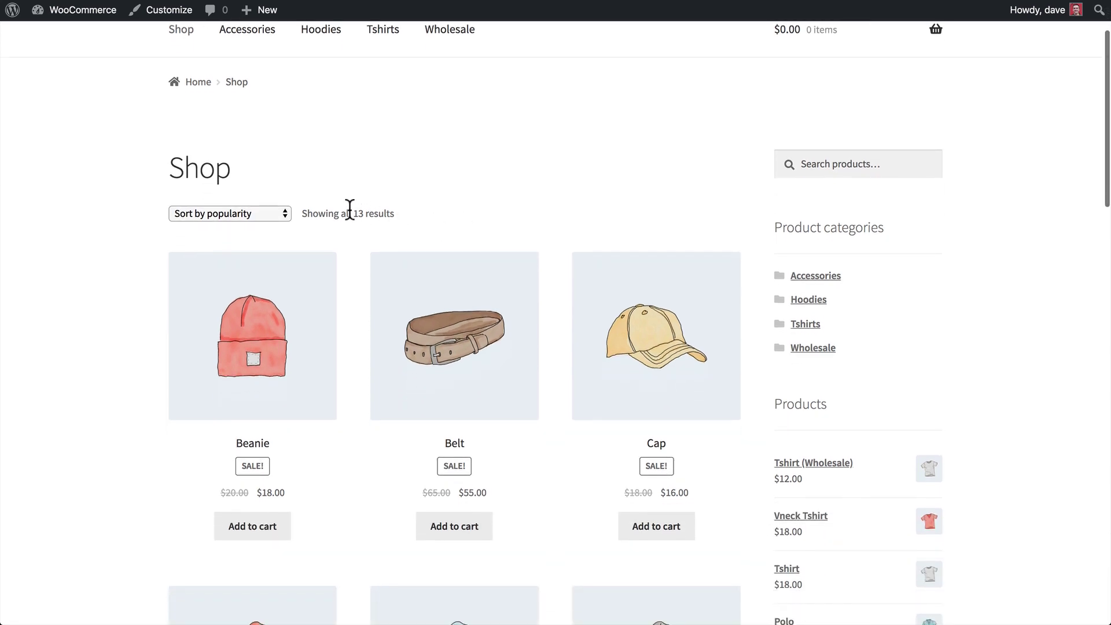
scroll(358, 213, down, 15)
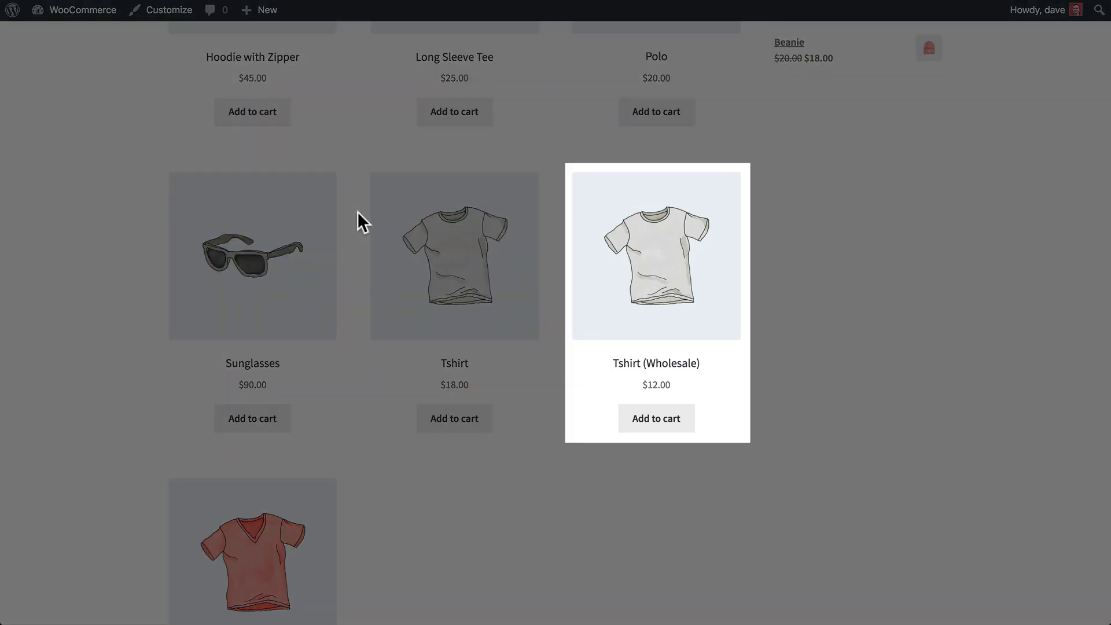
scroll(357, 218, up, 15)
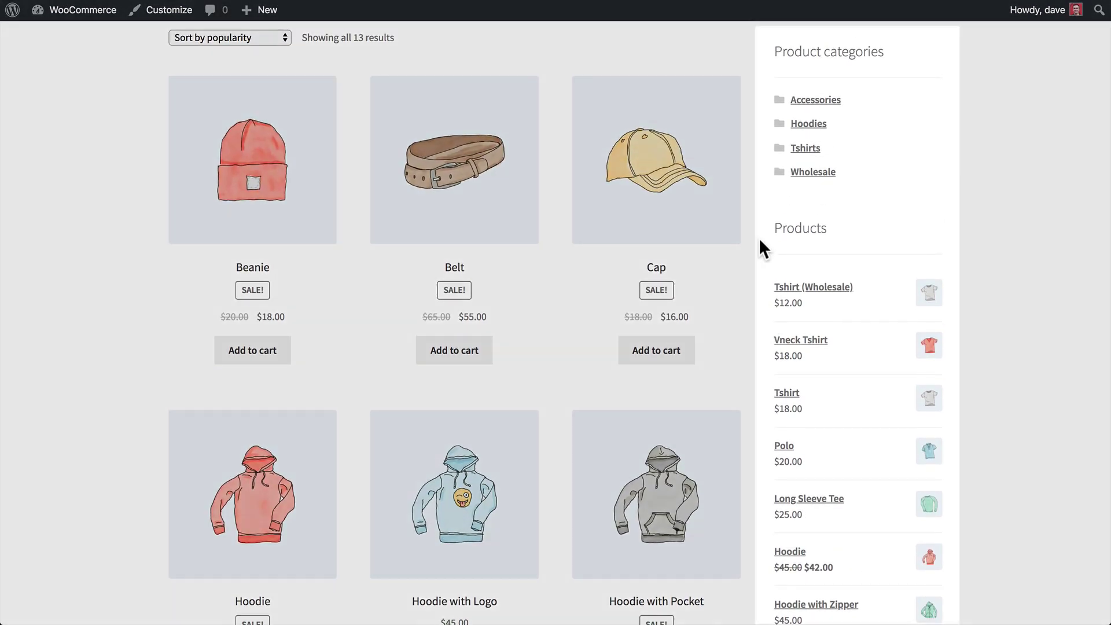
scroll(758, 238, up, 2)
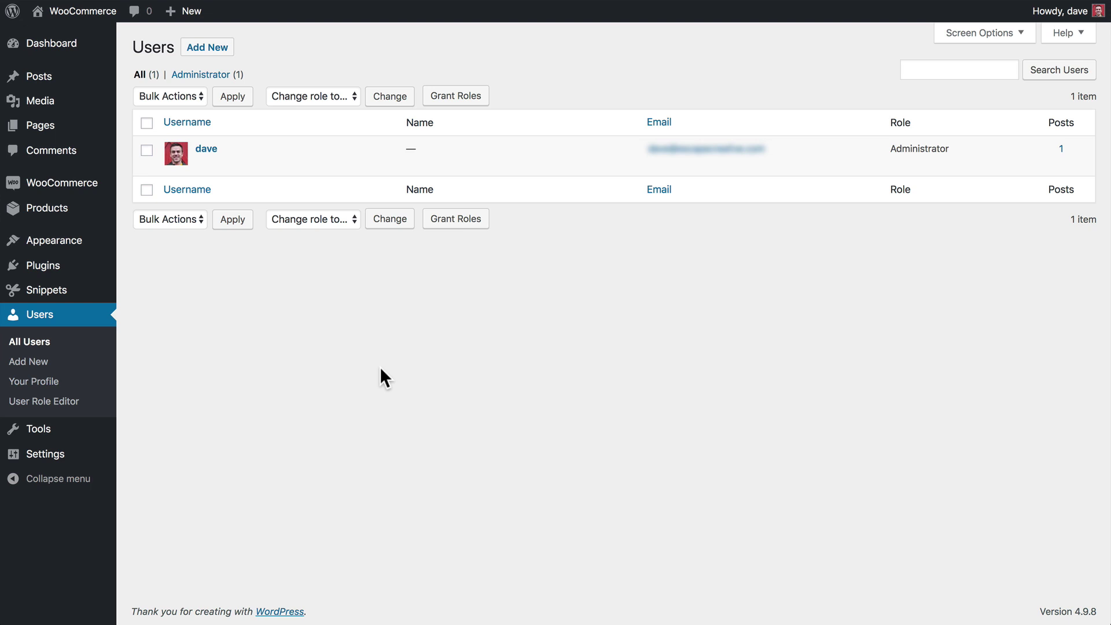
Start a new user account and assign it the Wholesale Buyer role.
click(210, 48)
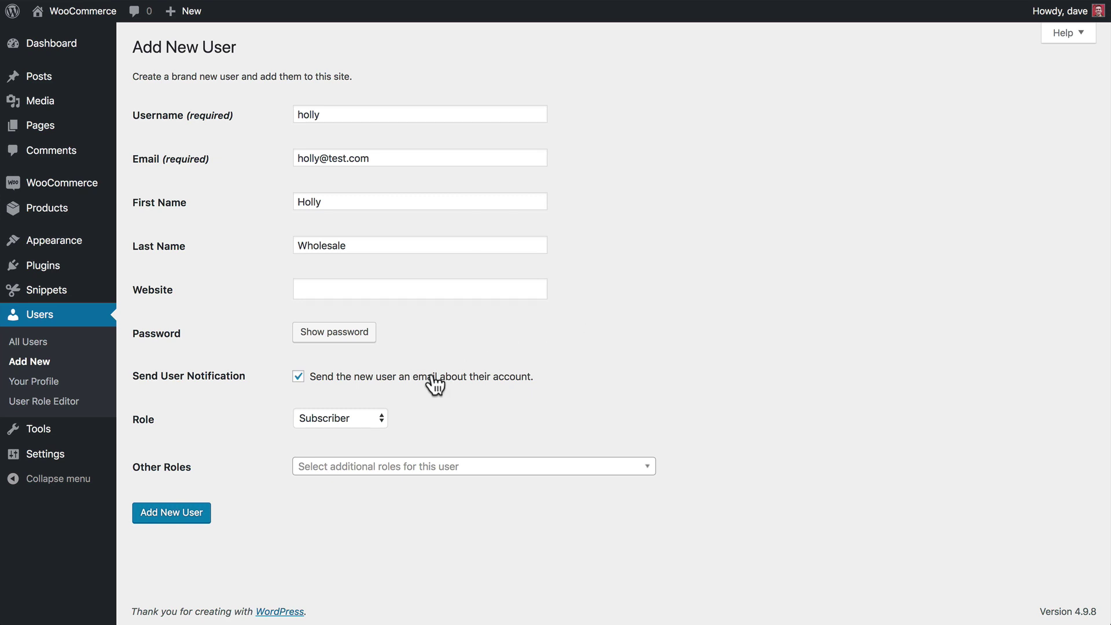
click(369, 418)
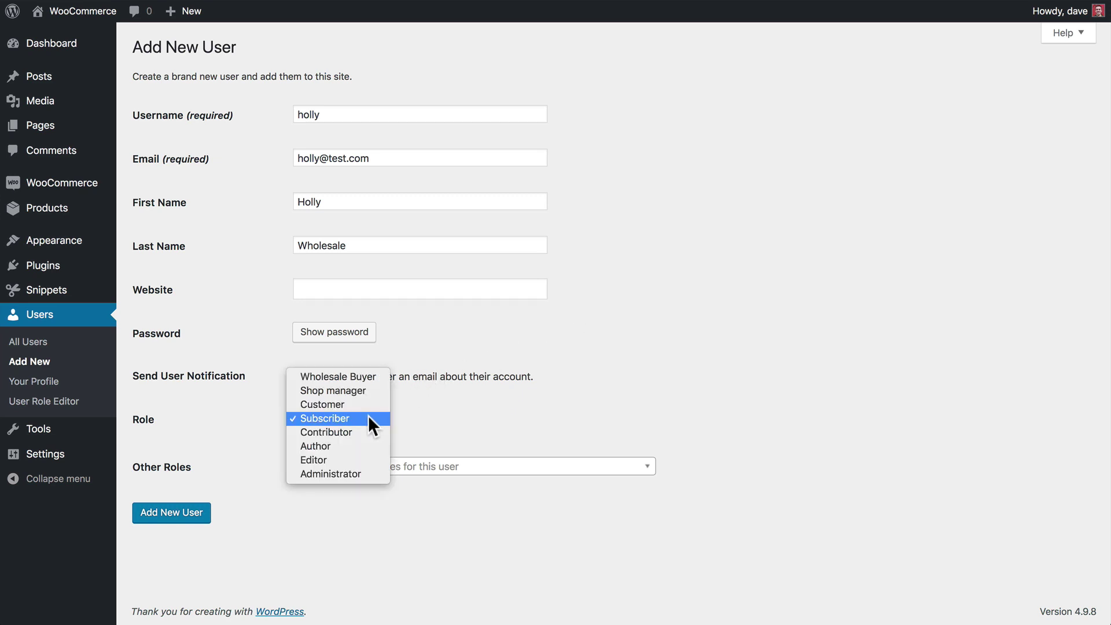
click(365, 377)
click(469, 416)
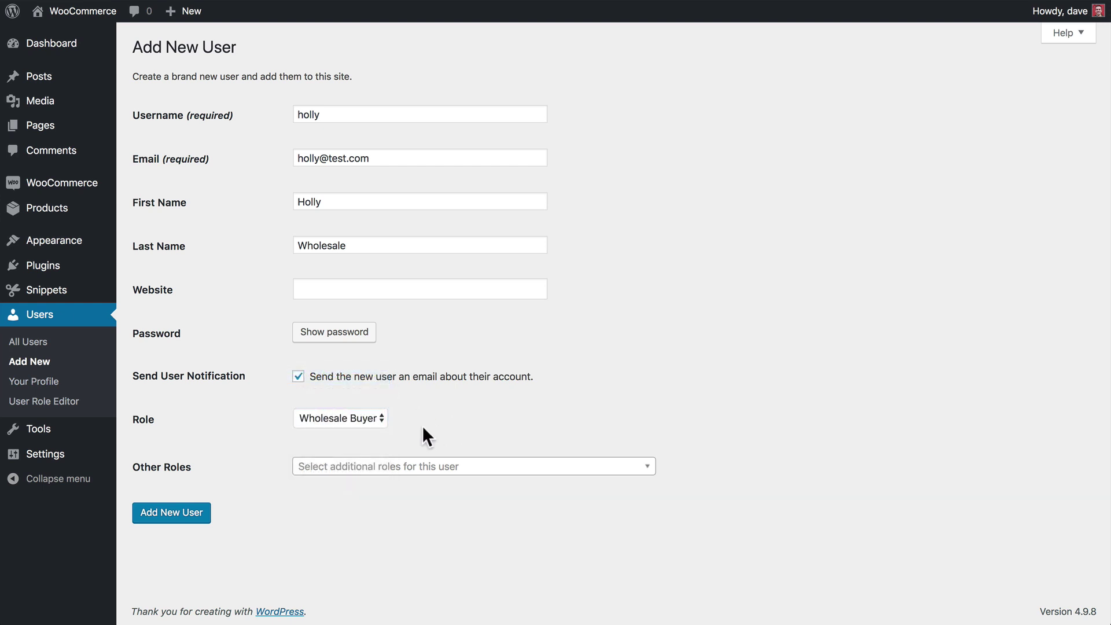